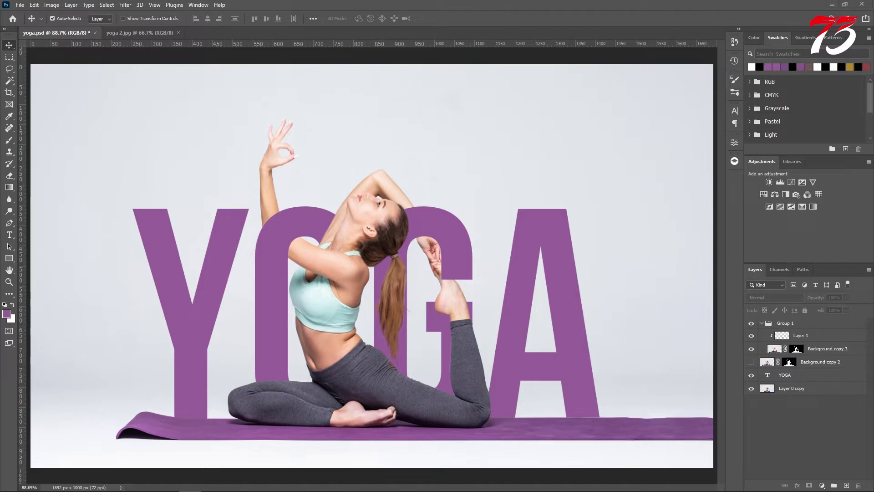
Hide all layers of the yoga.psd composition, including Group 1, the YOGA text and Layer 0 copy
click(751, 348)
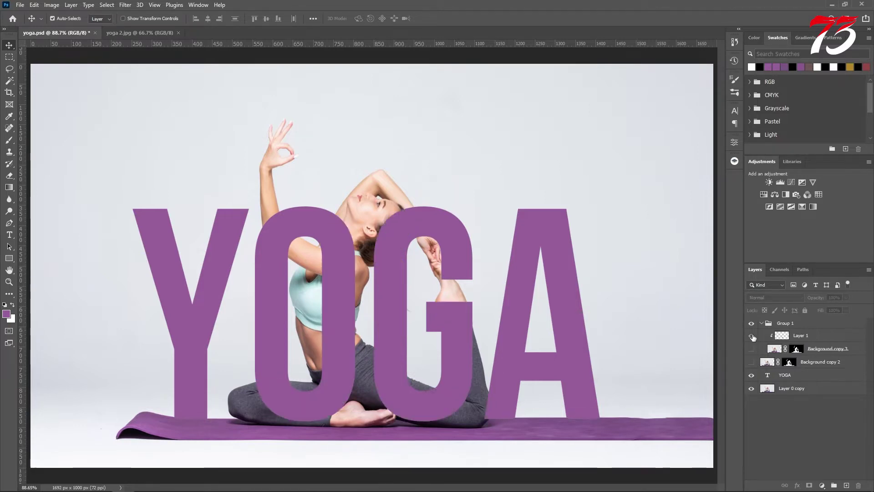
click(751, 335)
click(751, 324)
drag(751, 375, 751, 388)
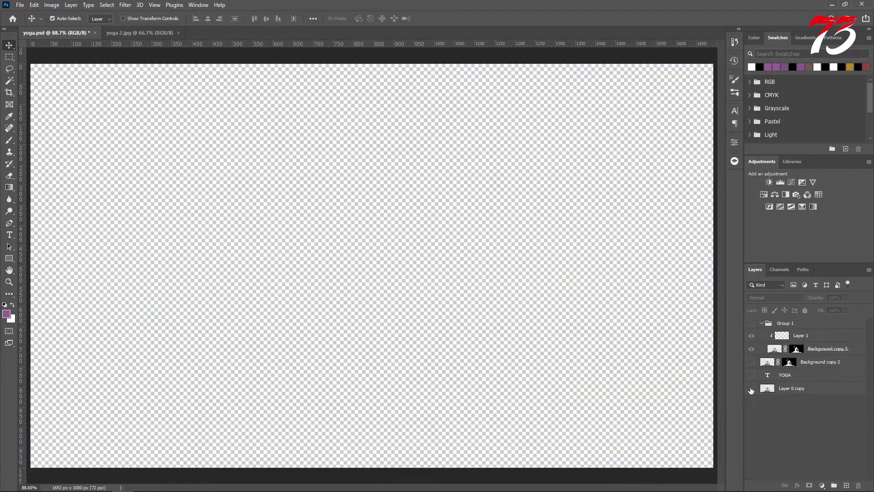
Show the Background copy 2 cut-out, the YOGA text layer and Layer 0 copy one after another
click(751, 362)
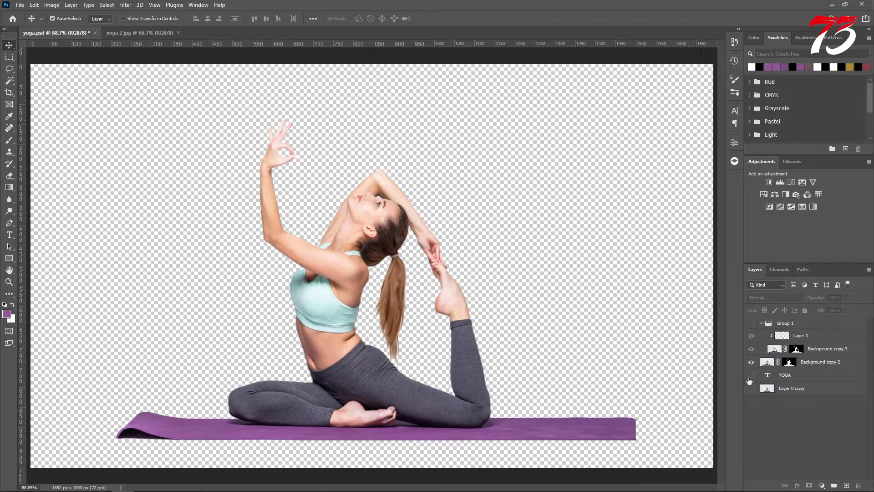
click(751, 376)
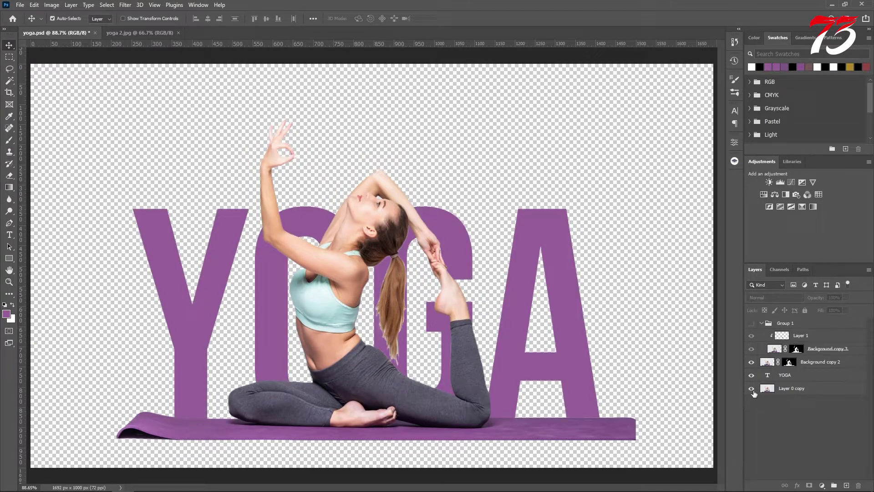
click(751, 389)
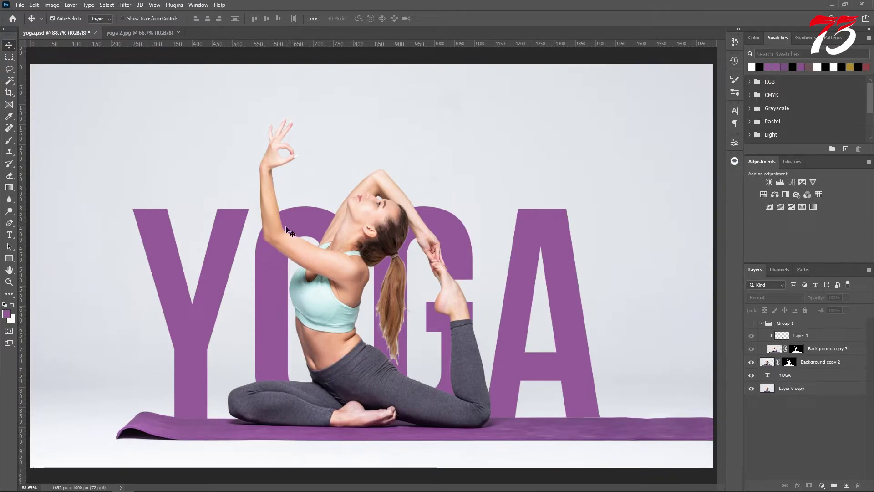
Show Group 1 in place of Background copy 2 and compare the ponytail's edges without and with Layer 1
click(751, 335)
click(751, 361)
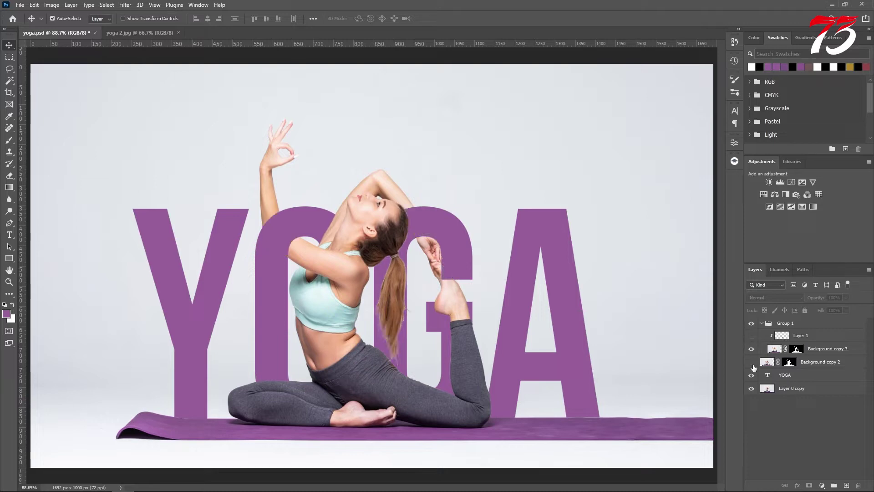
scroll(339, 296, up, 2)
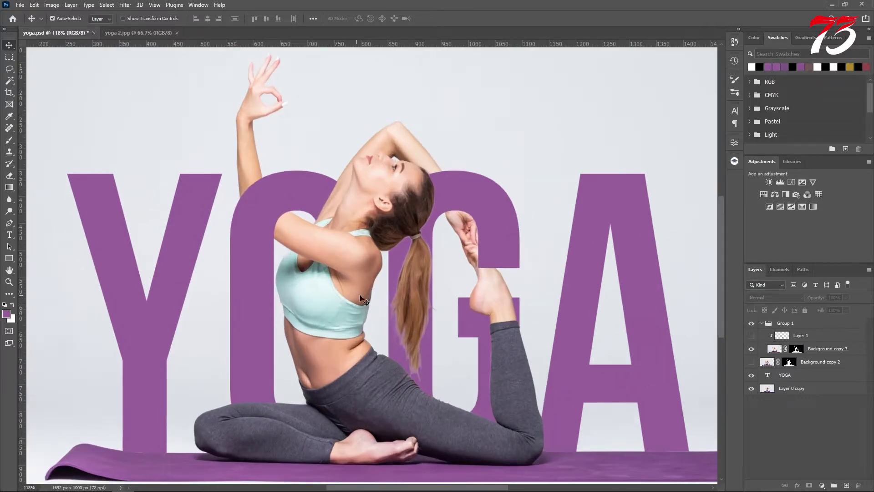
scroll(417, 368, up, 4)
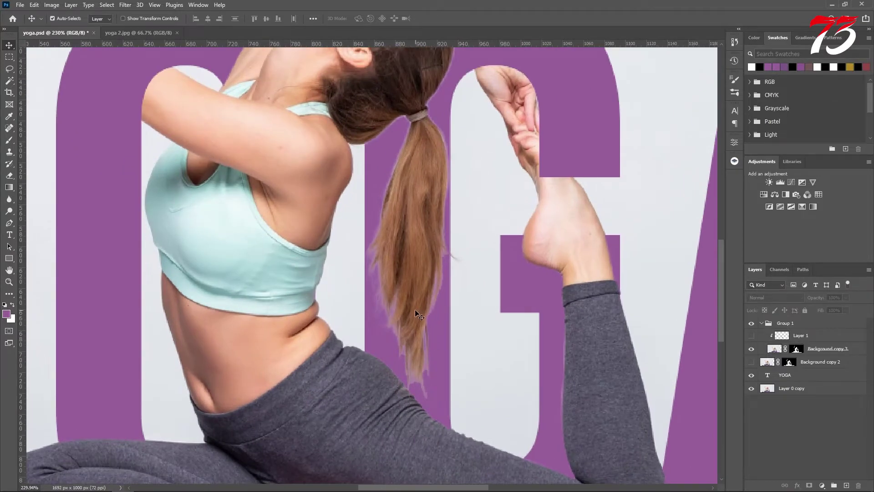
scroll(418, 314, down, 1)
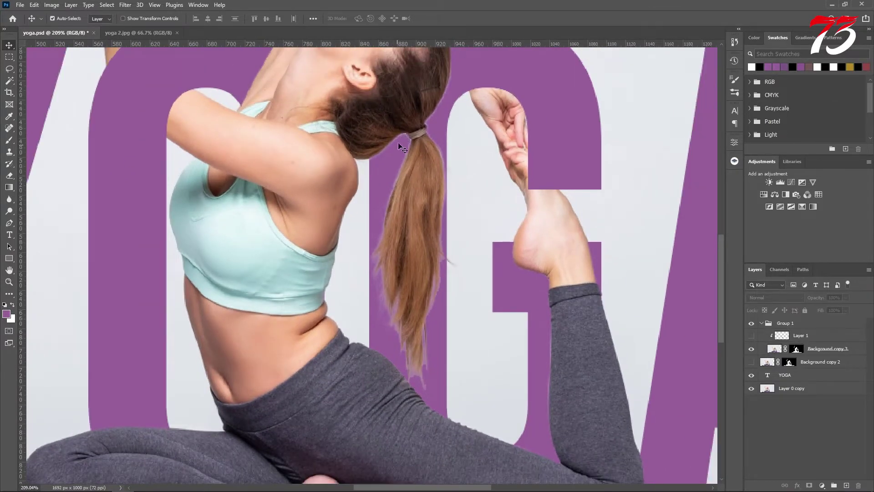
scroll(397, 150, down, 1)
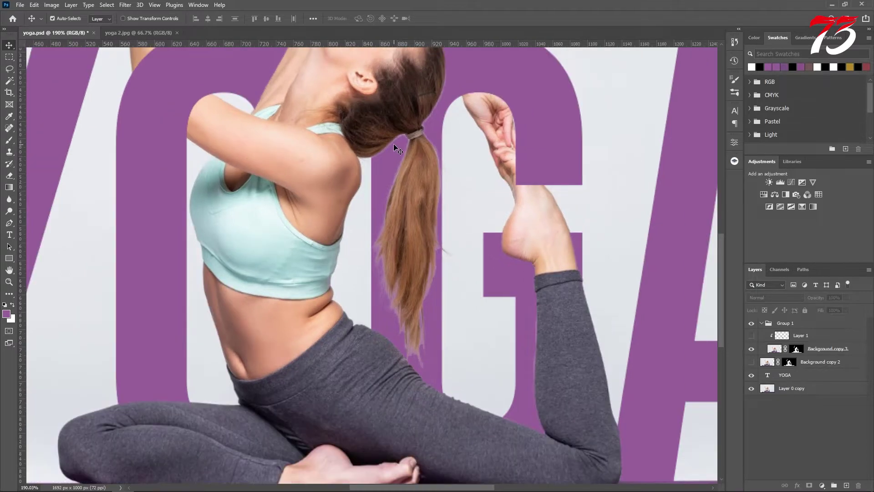
scroll(397, 150, down, 1)
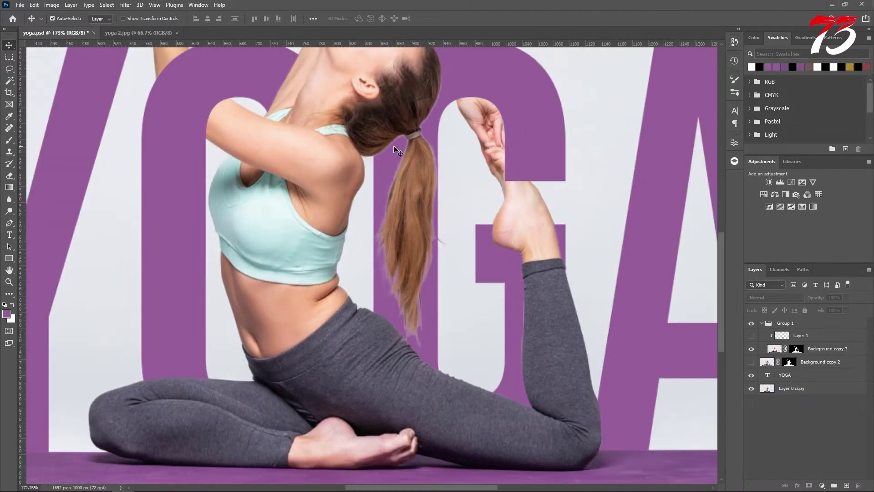
click(751, 336)
scroll(426, 272, down, 5)
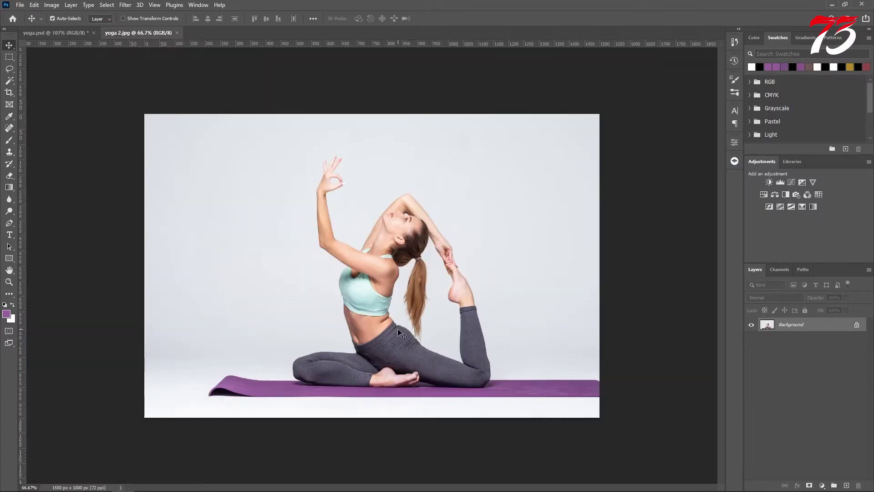
In the yoga 2.jpg document, duplicate the Background layer and hide the original
scroll(405, 335, up, 3)
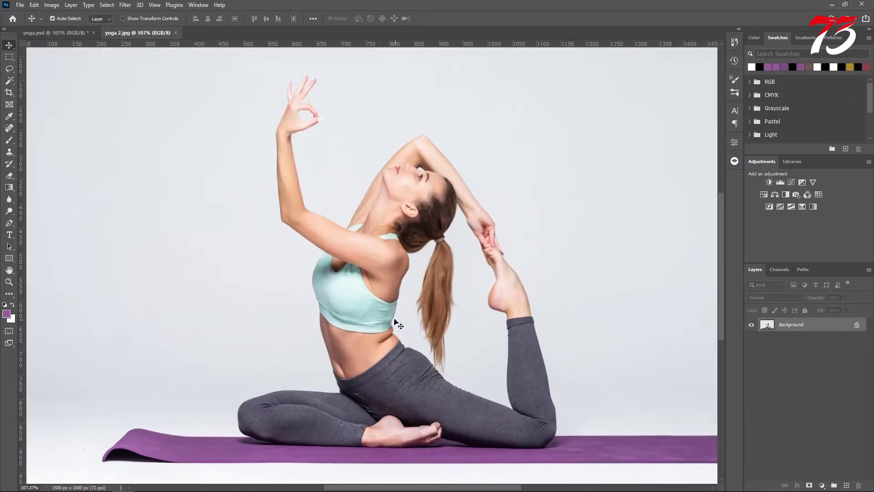
scroll(381, 312, down, 2)
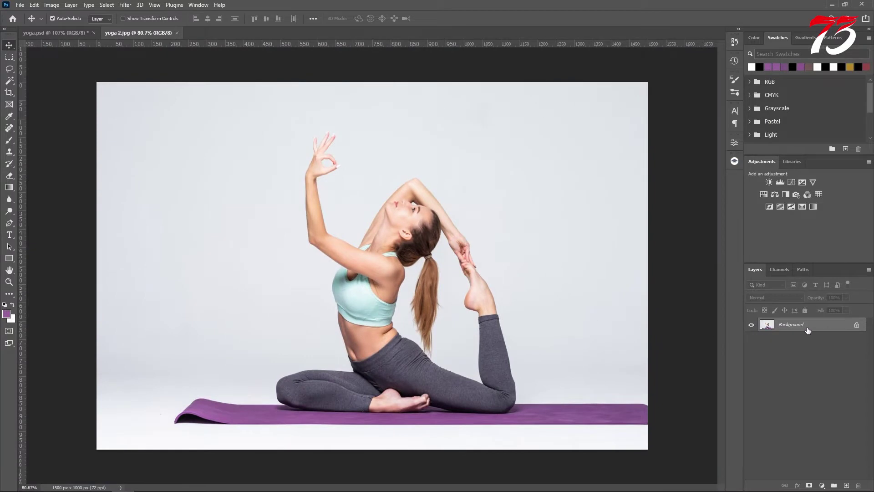
drag(807, 329, 847, 480)
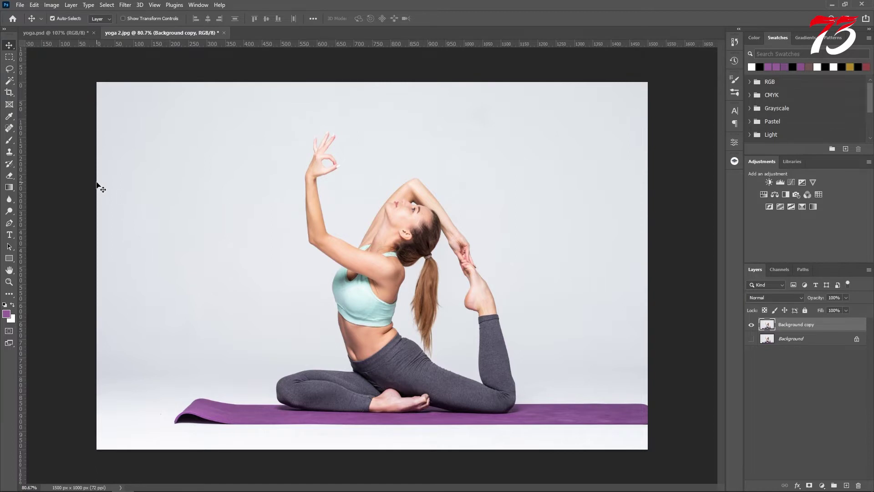
click(9, 80)
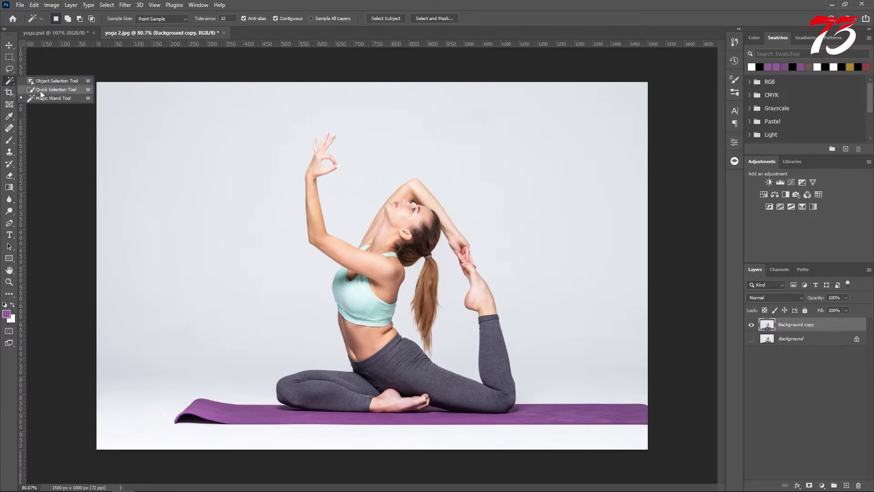
click(55, 89)
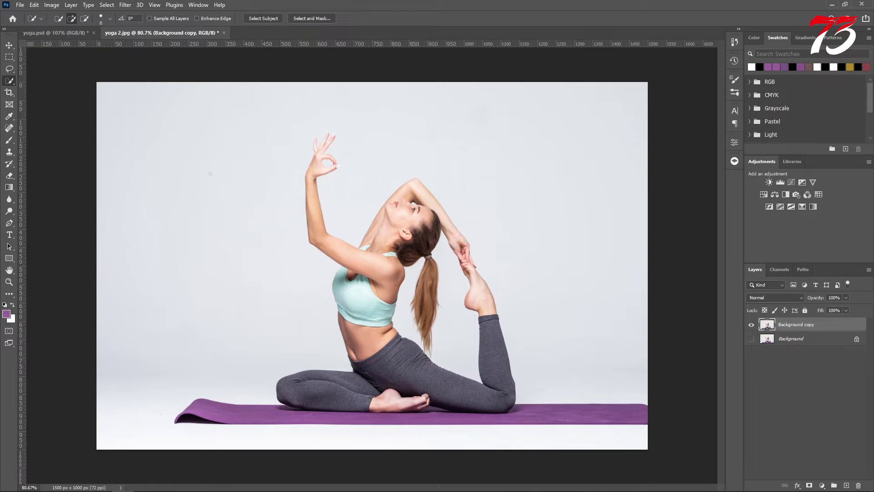
scroll(210, 173, up, 1)
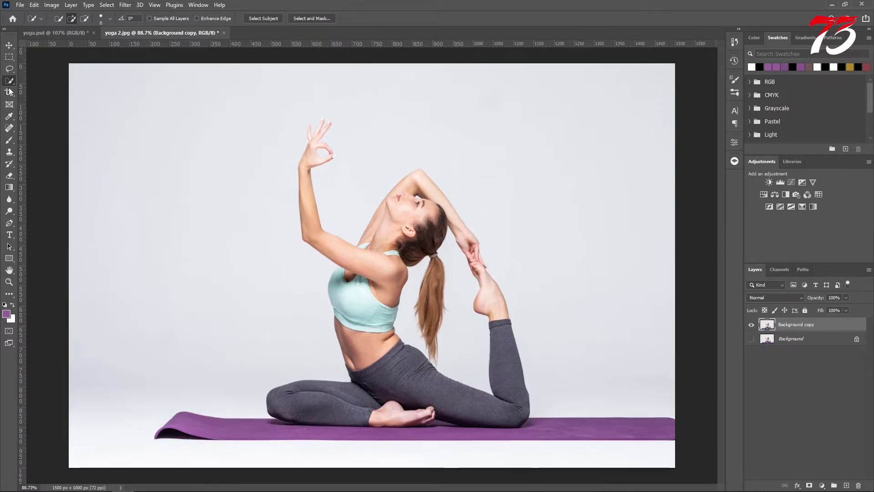
Select the plain backdrop with the Magic Wand, add the gaps on both sides of the ponytail, and invert the selection
right_click(9, 81)
click(41, 99)
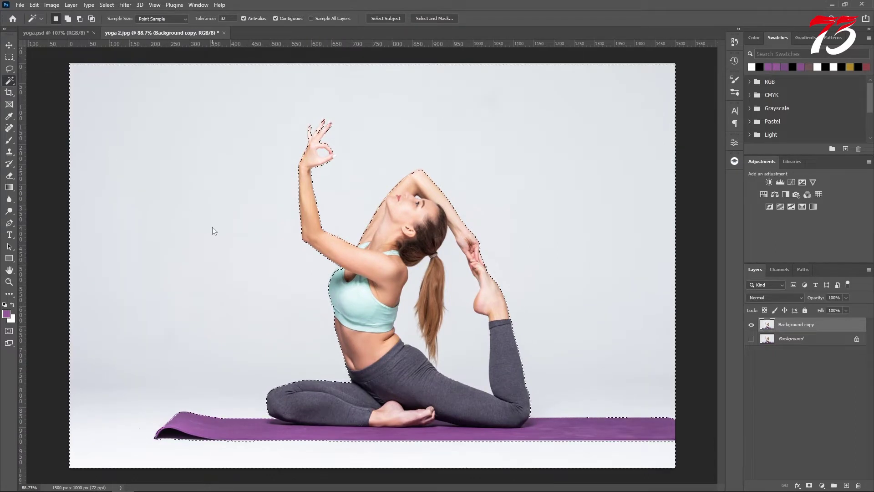
scroll(522, 377, up, 3)
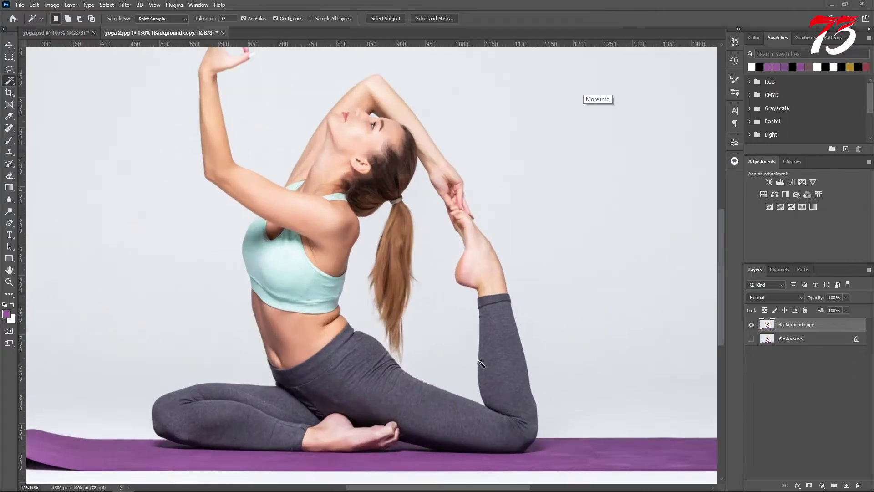
click(440, 338)
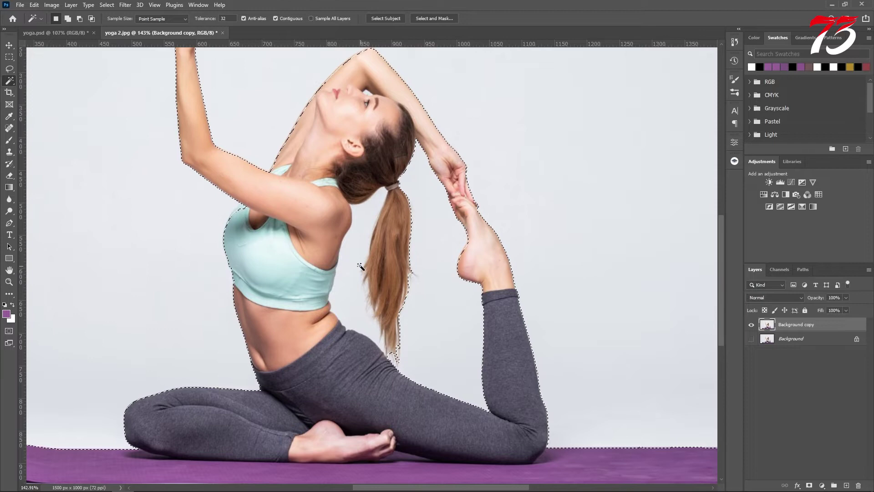
shift+click(354, 244)
scroll(356, 245, down, 5)
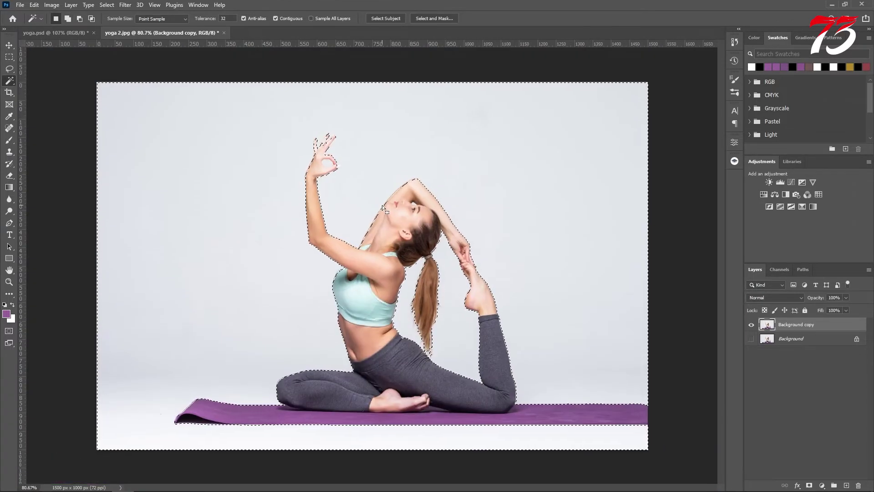
alt+click(495, 295)
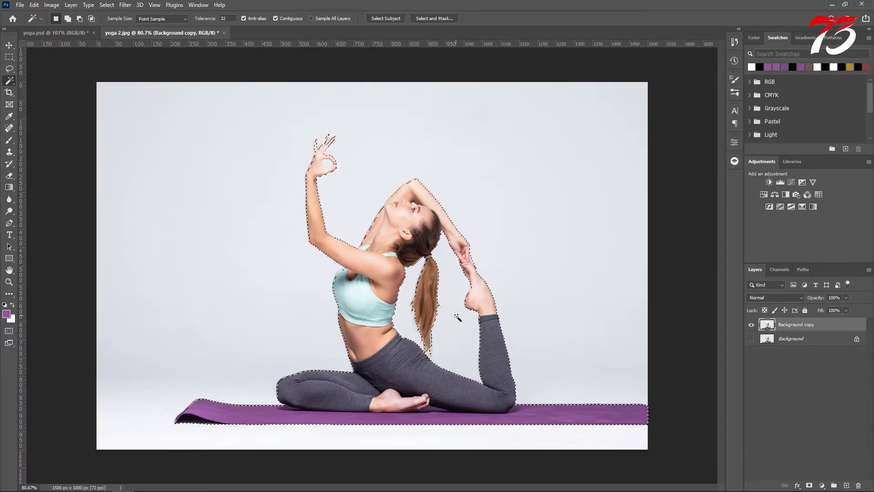
Open the woman and mat selection in Select and Mask and inspect its edges around the hair and raised hand
scroll(388, 327, up, 5)
scroll(427, 154, up, 3)
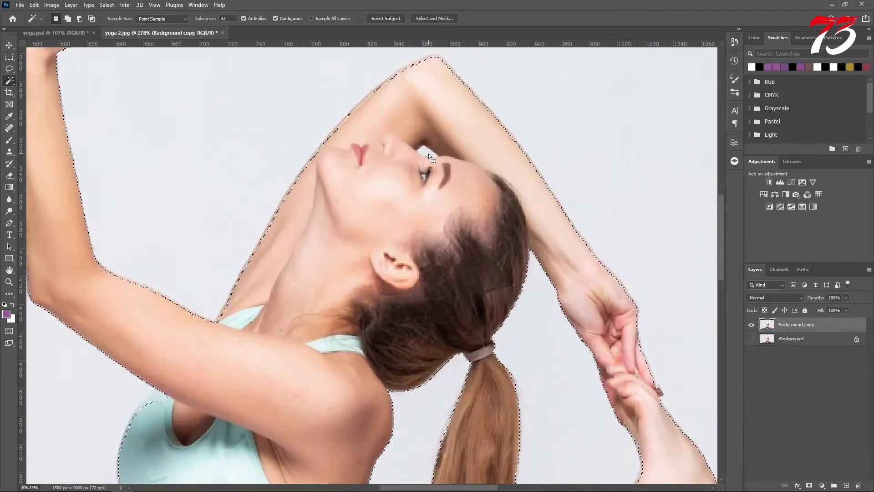
scroll(420, 150, down, 5)
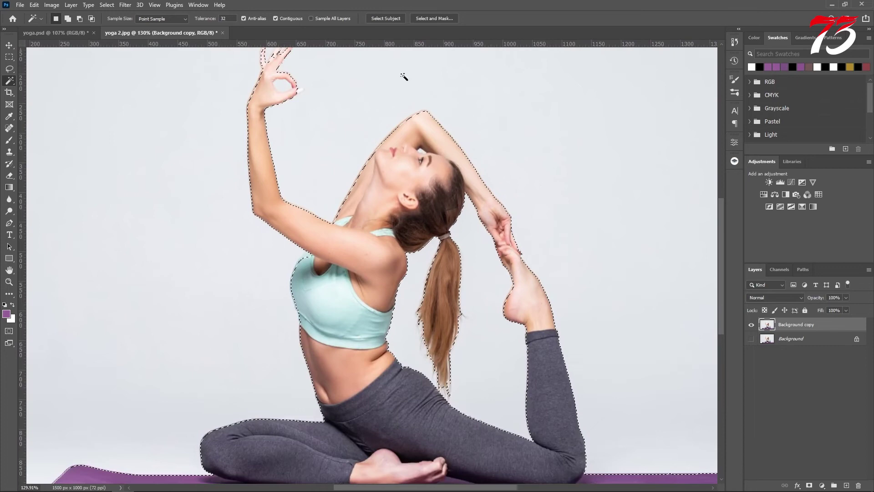
click(430, 19)
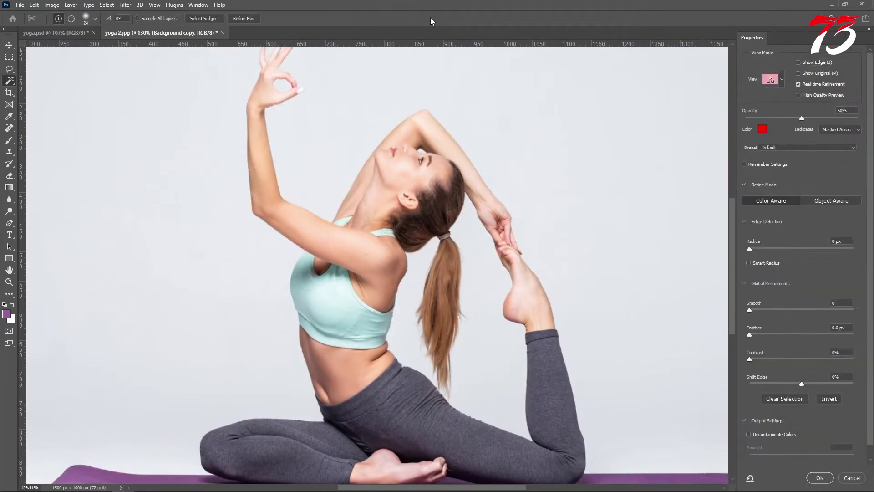
scroll(458, 256, up, 2)
scroll(469, 281, up, 1)
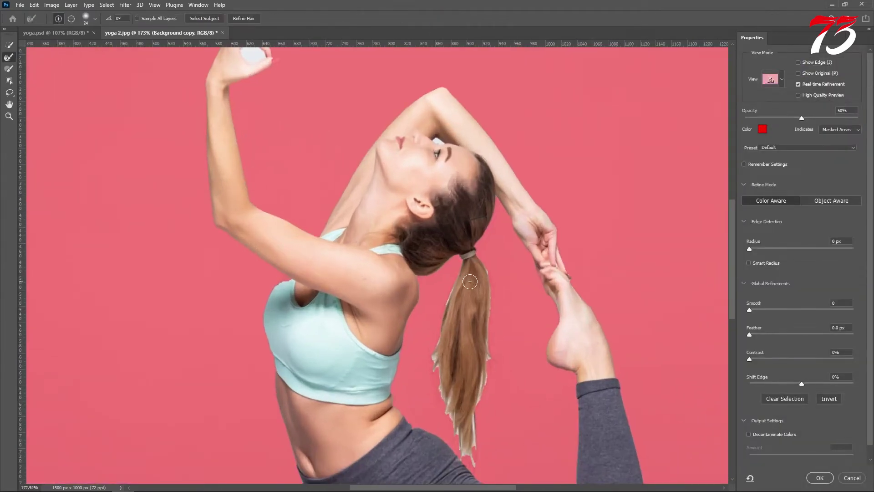
scroll(468, 280, down, 3)
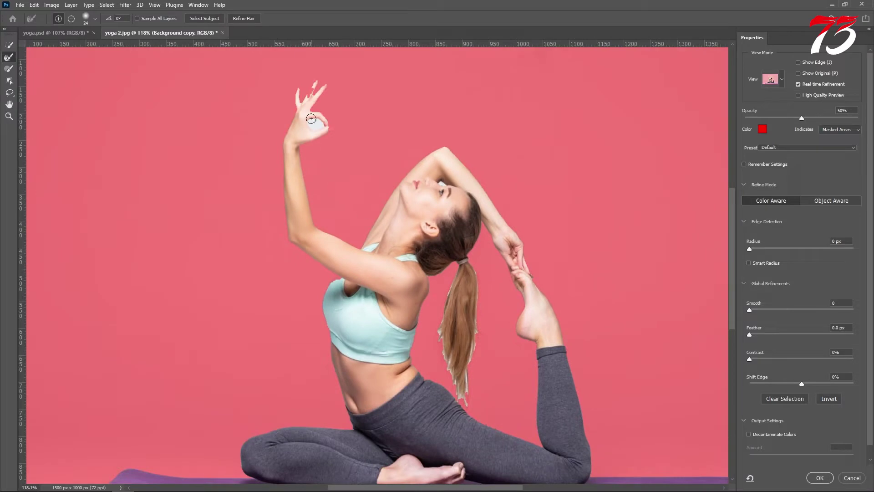
scroll(312, 89, up, 3)
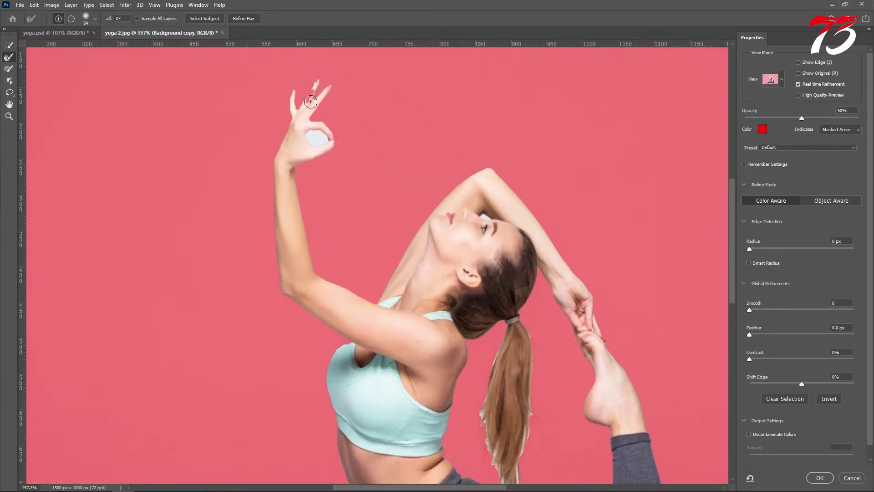
scroll(310, 98, down, 3)
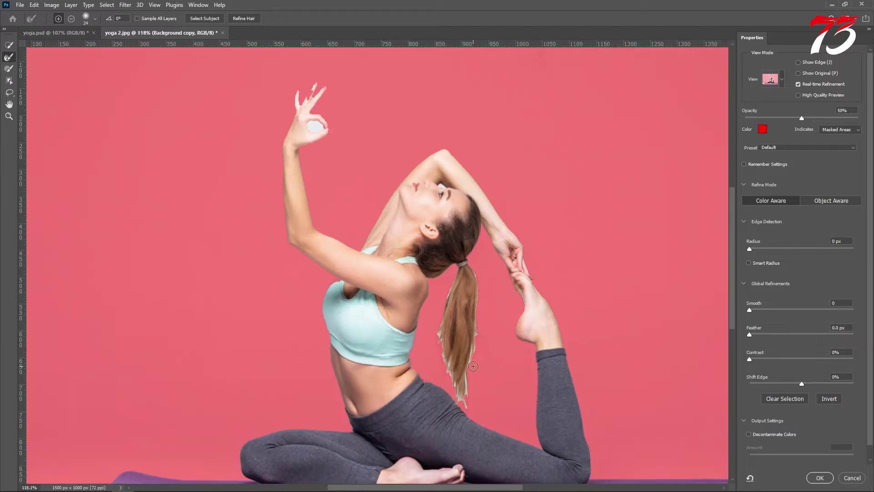
Paint along the ponytail and hair edges with the Refine Edge Brush to clean the light fringe from the selection
scroll(473, 365, up, 6)
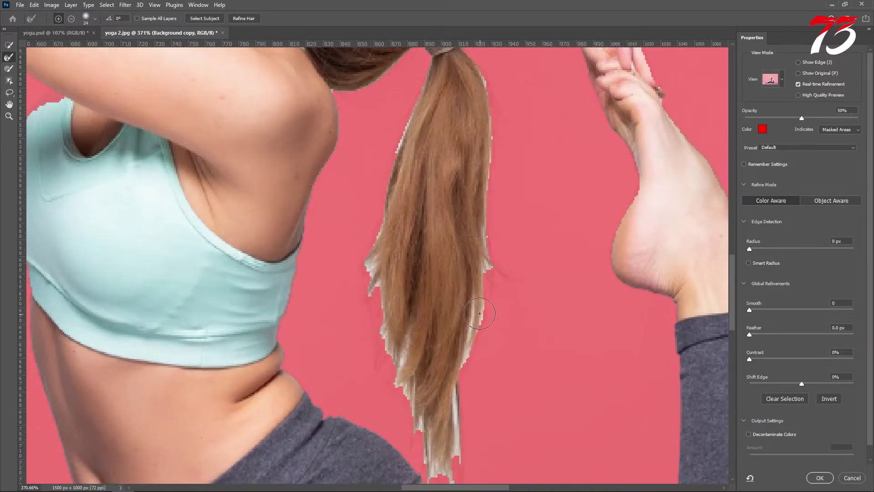
drag(433, 218, 402, 226)
mouse_move(470, 103)
mouse_down()
mouse_move(459, 374)
mouse_move(463, 350)
mouse_move(440, 287)
mouse_move(420, 368)
mouse_move(425, 433)
mouse_move(407, 443)
mouse_move(379, 414)
mouse_move(312, 196)
mouse_up()
scroll(309, 214, up, 4)
mouse_move(306, 228)
mouse_down()
mouse_move(323, 261)
mouse_move(347, 157)
mouse_move(374, 254)
mouse_up()
scroll(348, 160, down, 10)
scroll(397, 182, down, 3)
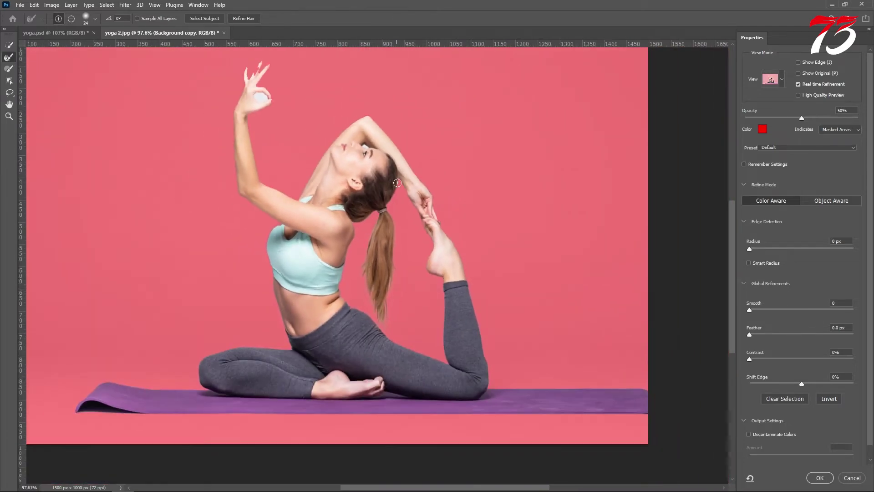
scroll(398, 183, up, 5)
scroll(381, 224, down, 5)
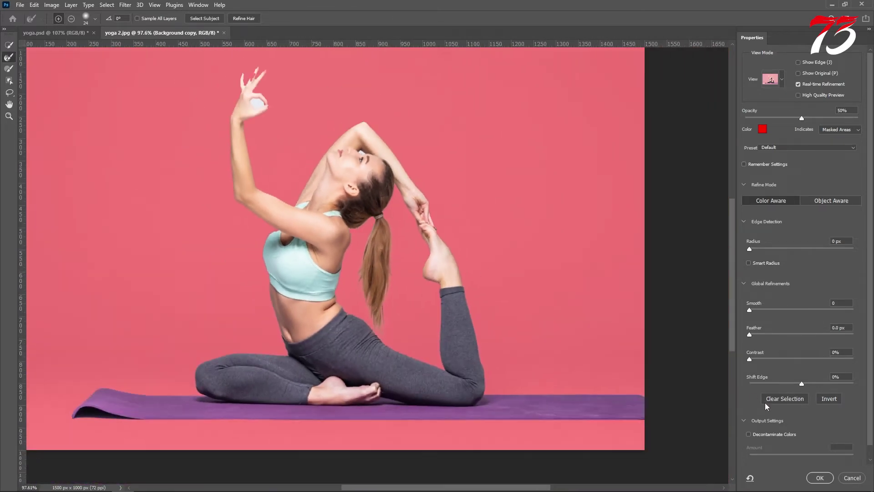
Output the refined woman and mat selection as a new layer with a layer mask
key(ctrl+minus)
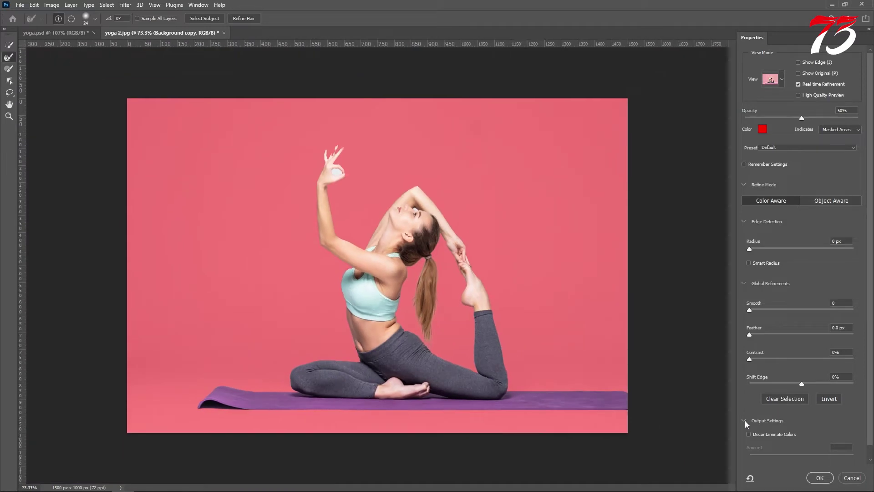
scroll(773, 419, down, 1)
click(796, 454)
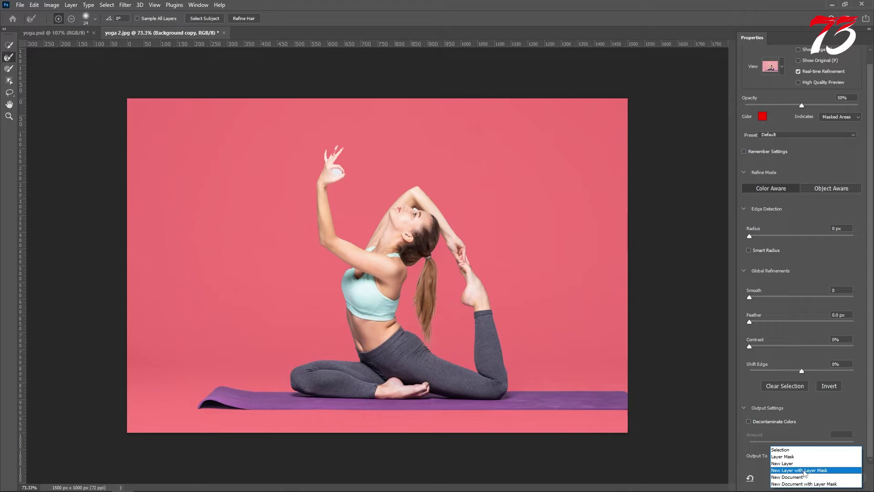
click(804, 470)
click(820, 478)
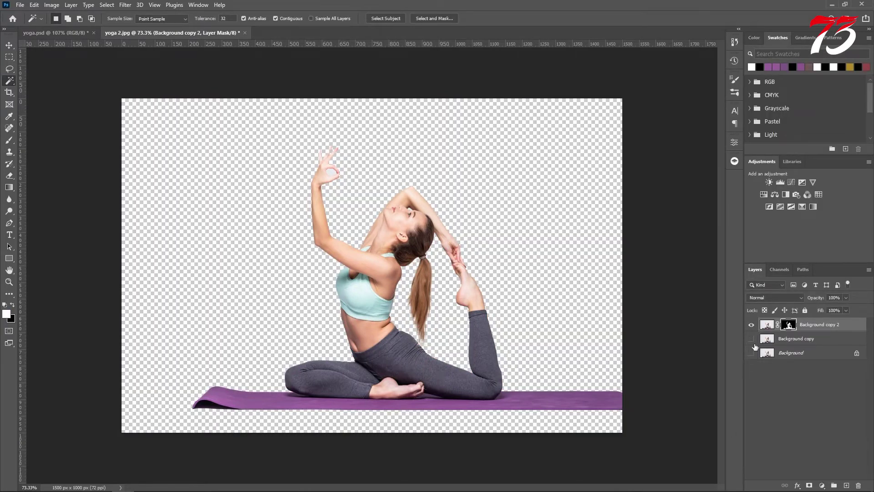
Check the cutout against transparency and turn the Background copy layer's visibility back on
scroll(573, 320, up, 5)
scroll(464, 281, down, 4)
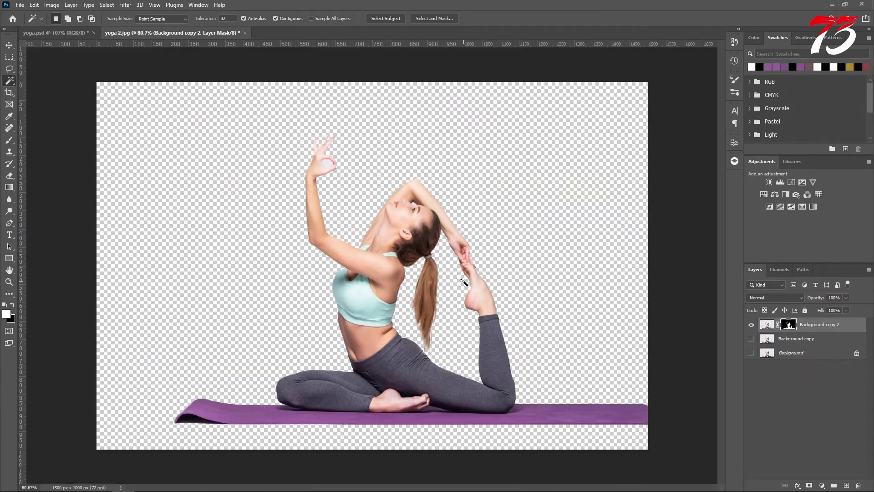
click(751, 339)
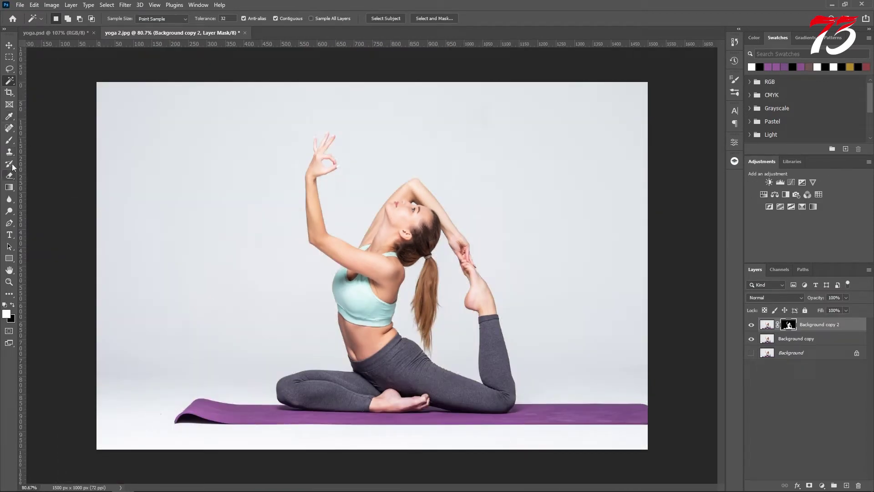
Add the purple text "YOGA" in Bebas Neue Bold at 743 pt over the photo
click(10, 236)
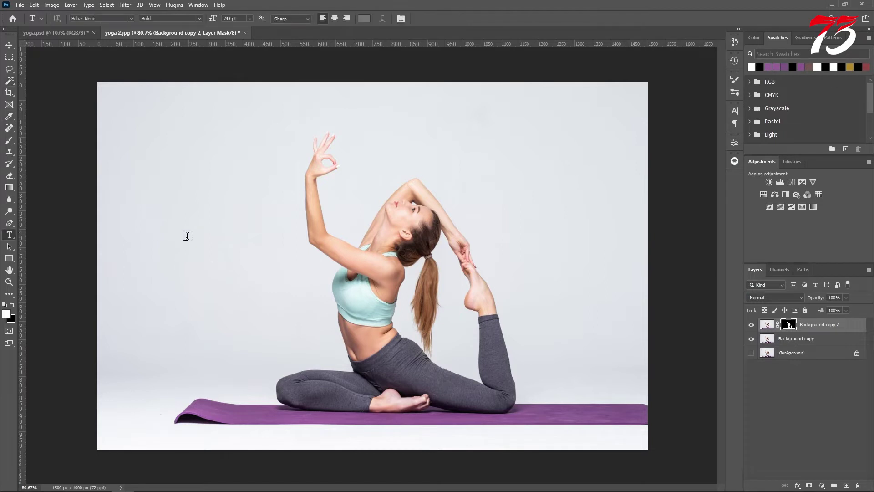
click(207, 238)
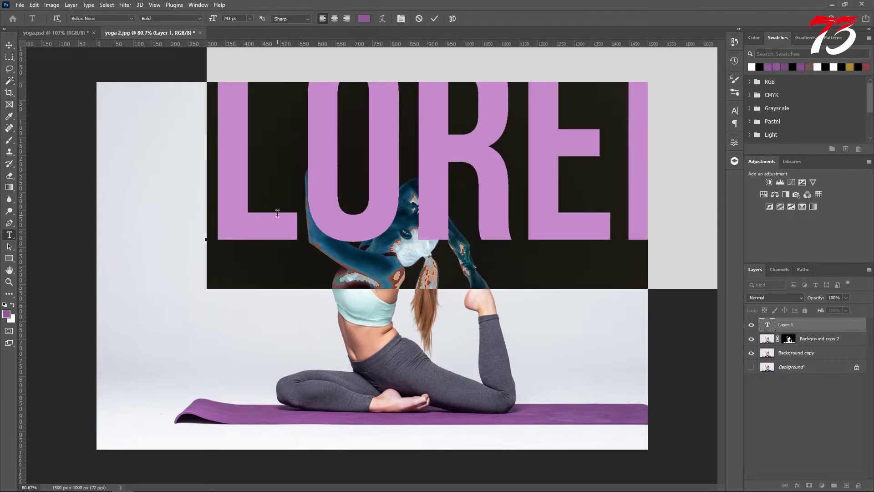
text(YOGA)
key(ctrl+Return)
key(v)
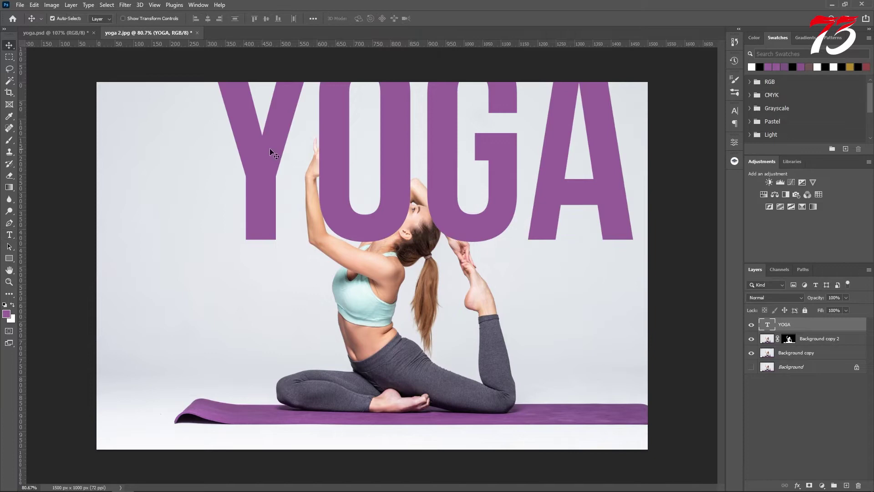
Move the YOGA text down over the woman so the letters stand on the back edge of the mat
drag(333, 130, 307, 253)
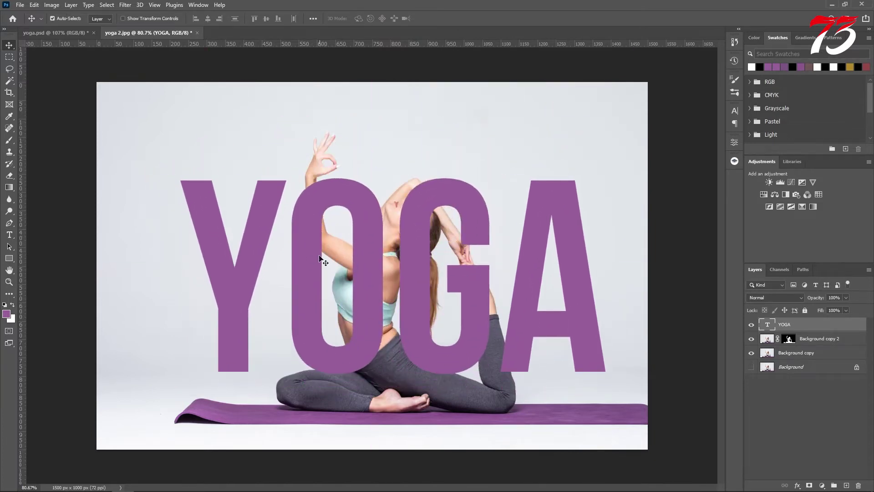
click(733, 112)
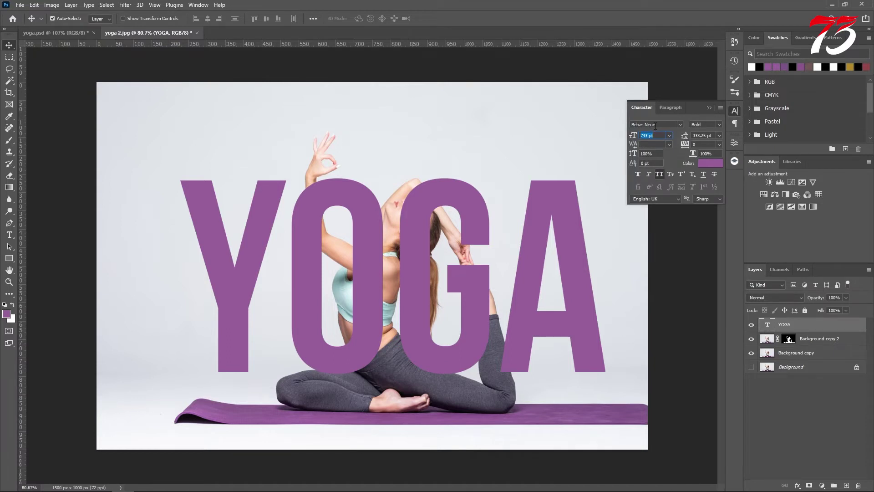
click(736, 111)
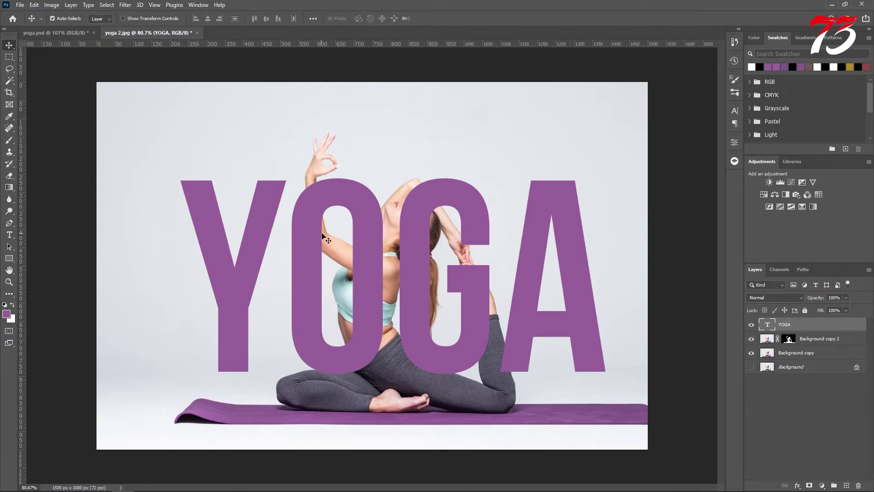
drag(368, 232, 383, 262)
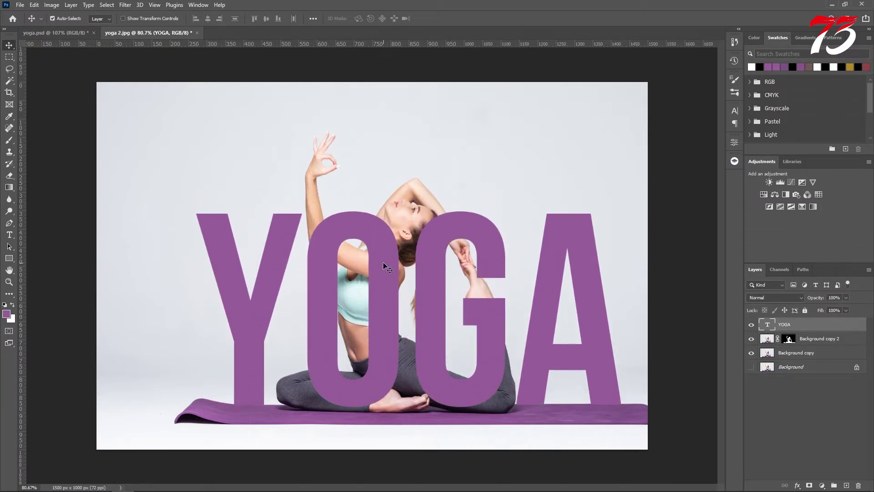
Place the YOGA layer beneath the masked Background copy 2 layer and nudge the text slightly to the left
drag(811, 330, 810, 346)
scroll(446, 331, up, 4)
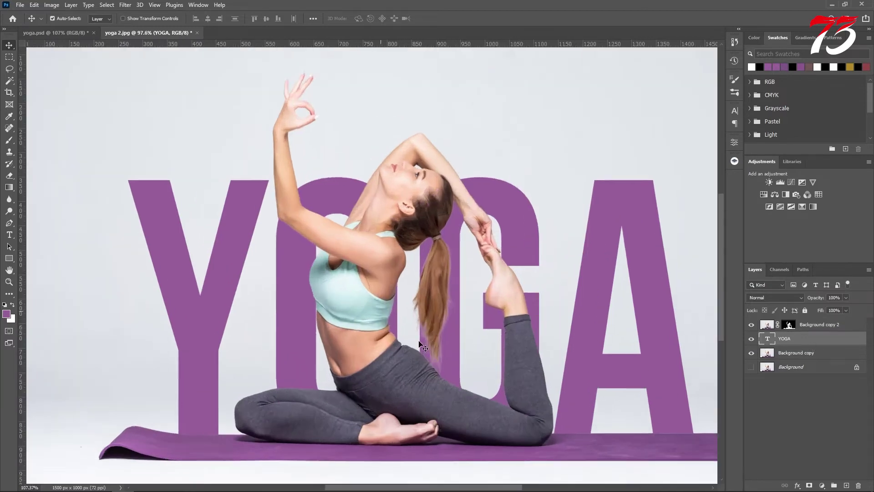
scroll(456, 309, up, 3)
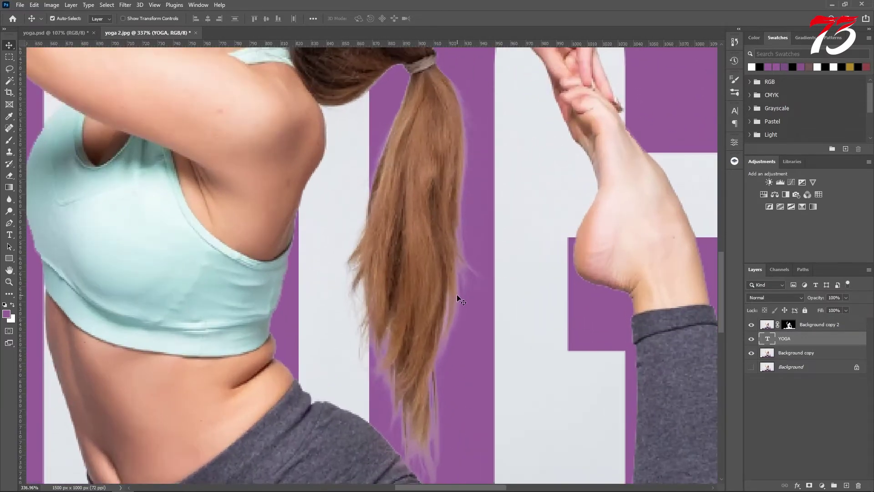
scroll(456, 284, down, 6)
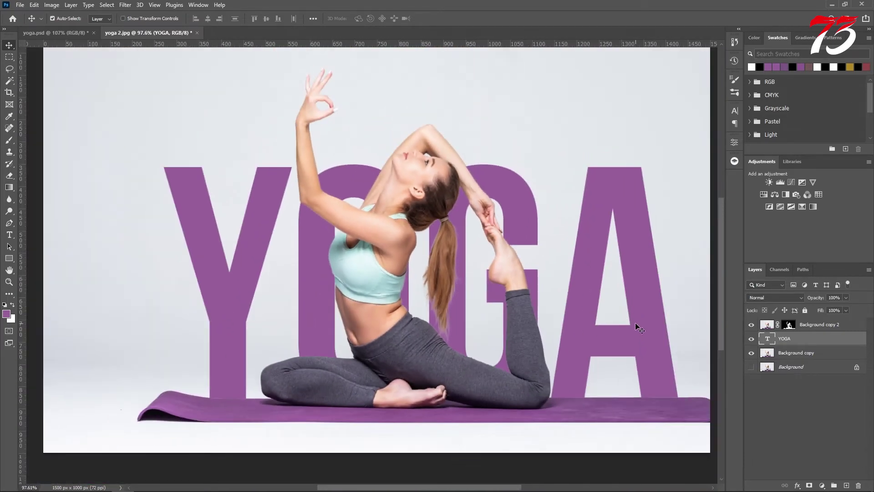
drag(649, 337, 644, 337)
Load the YOGA letter outlines as a selection and target the layer mask of Background copy 2
scroll(612, 321, up, 1)
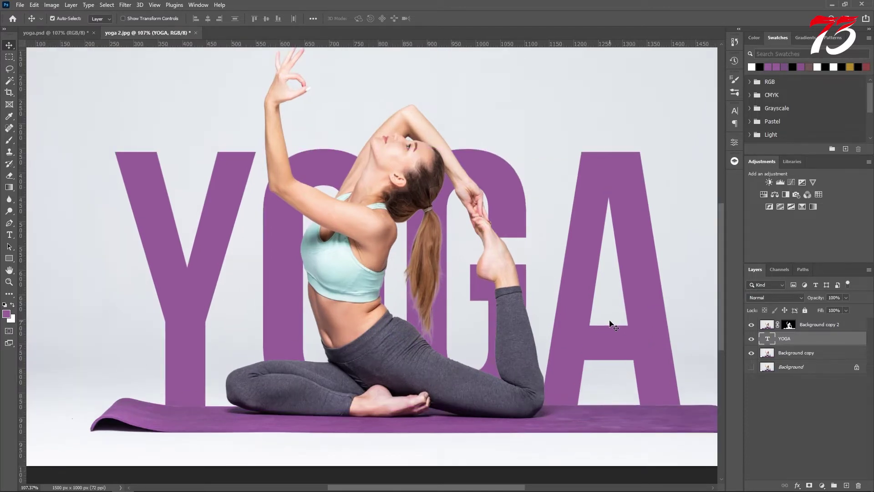
scroll(611, 323, up, 1)
scroll(599, 323, down, 3)
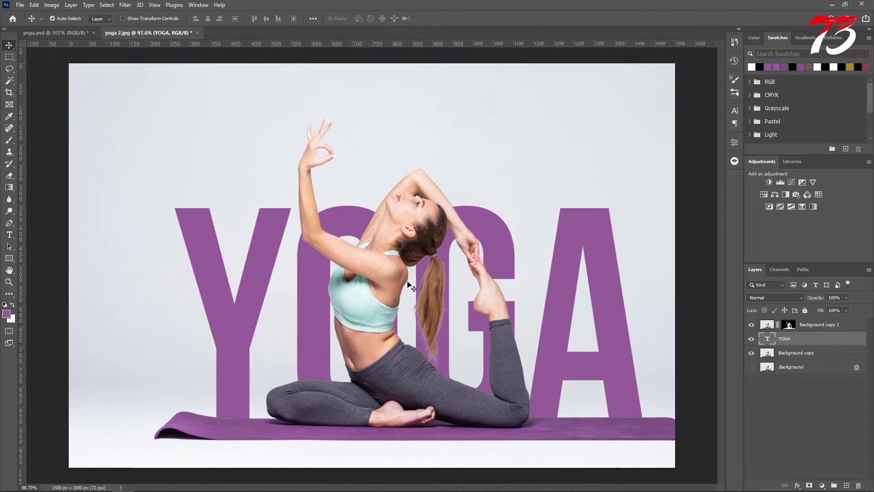
scroll(407, 282, down, 1)
scroll(406, 282, up, 3)
drag(395, 286, 384, 285)
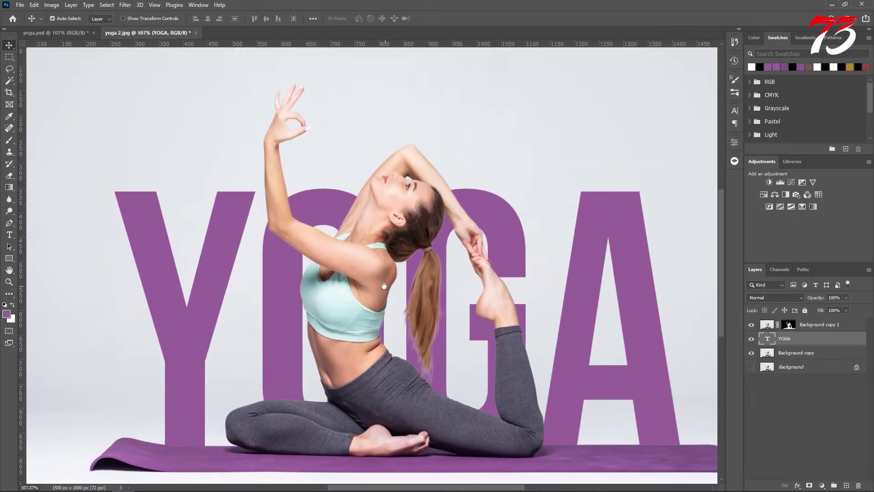
drag(764, 344, 768, 342)
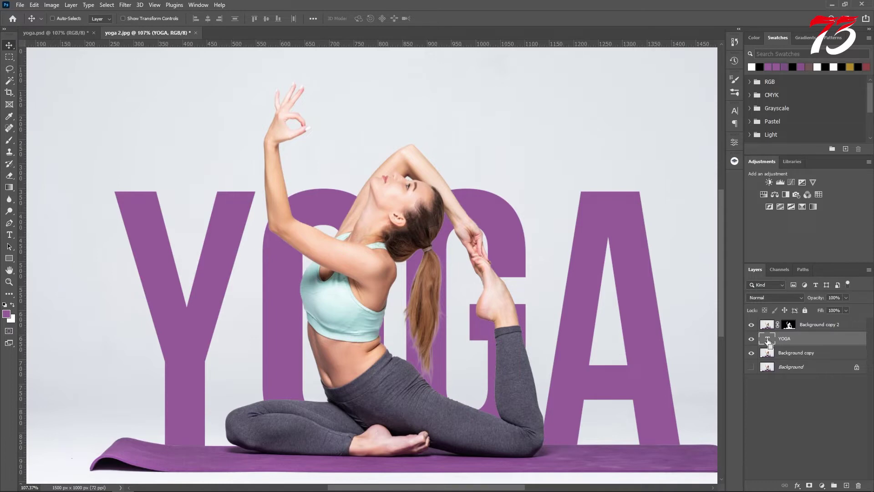
ctrl+click(768, 341)
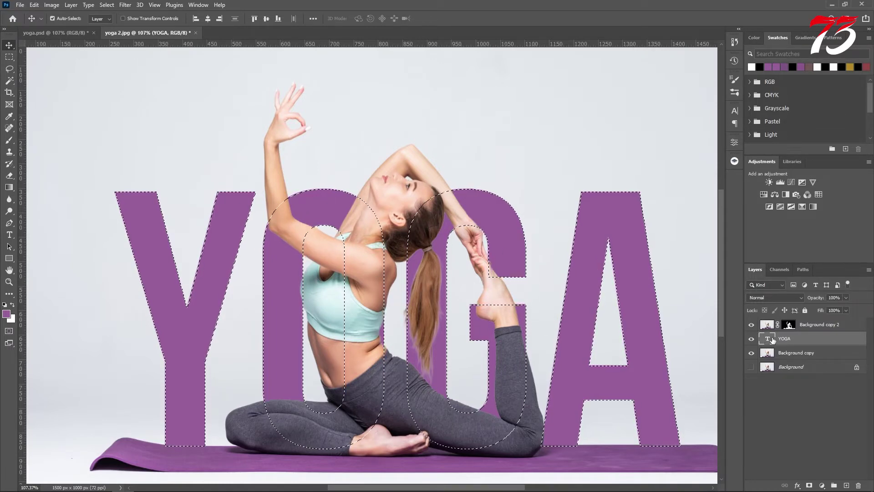
click(789, 325)
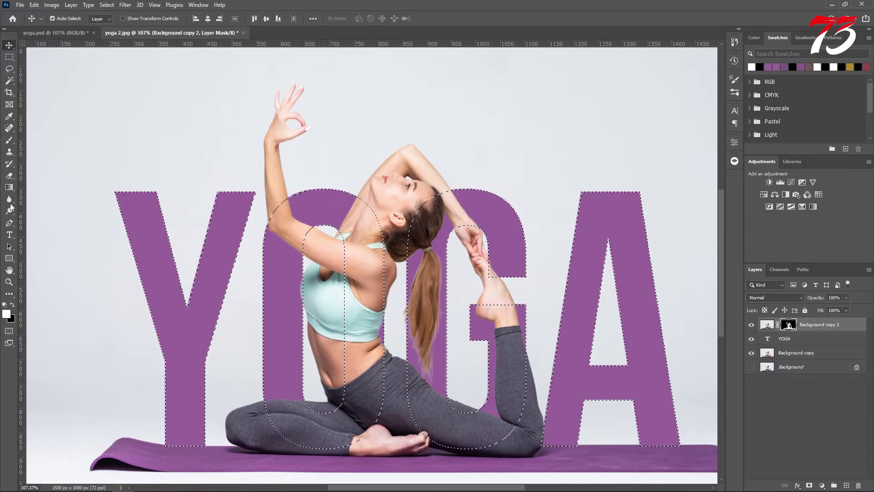
Brush black on the mask inside the O's left stroke to hide the elbow of the raised arm behind the letter
click(9, 140)
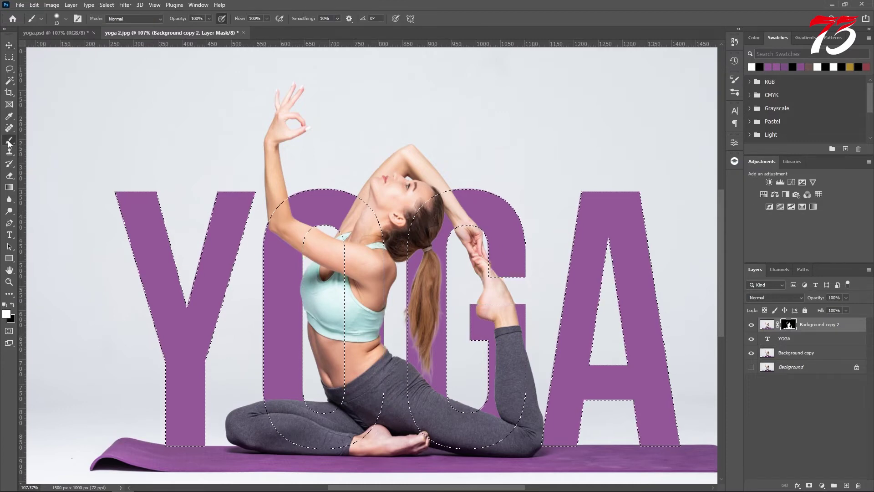
click(10, 304)
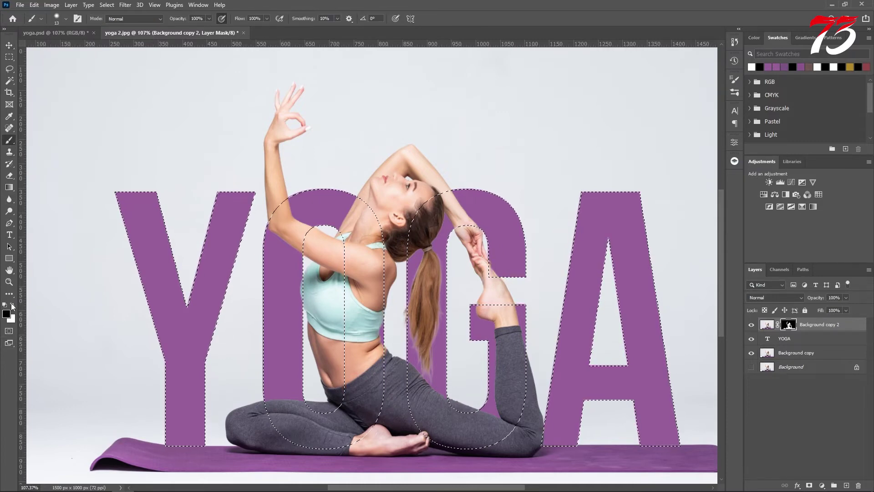
scroll(296, 221, up, 2)
scroll(296, 222, up, 2)
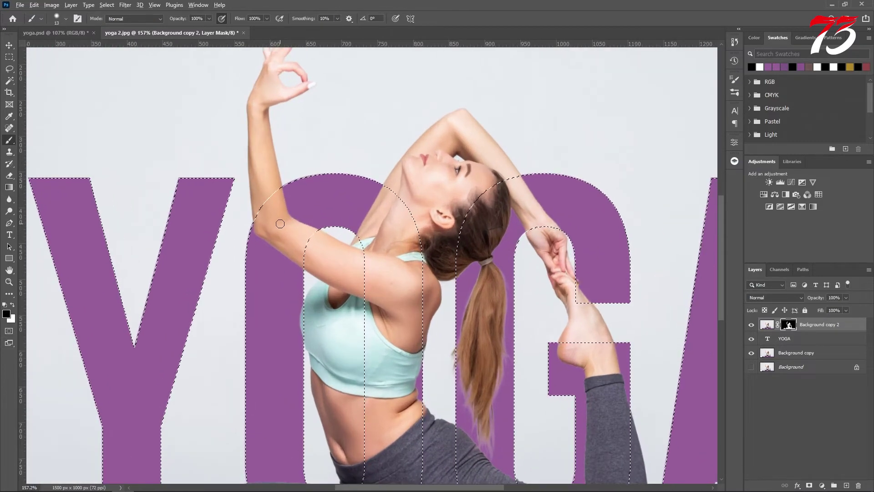
mouse_move(280, 224)
mouse_down()
mouse_move(304, 241)
mouse_move(335, 232)
mouse_move(307, 230)
mouse_up()
mouse_move(304, 216)
mouse_down()
mouse_move(291, 210)
mouse_move(265, 236)
mouse_up()
mouse_move(289, 228)
mouse_down()
mouse_move(298, 258)
mouse_move(296, 247)
mouse_move(289, 260)
mouse_move(284, 248)
mouse_up()
Brush black on the mask inside the G's upper curve to hide the bent forearm, cleaning up beside the hair with a 17 px brush
mouse_move(516, 272)
mouse_down()
mouse_move(378, 280)
mouse_move(308, 262)
mouse_up()
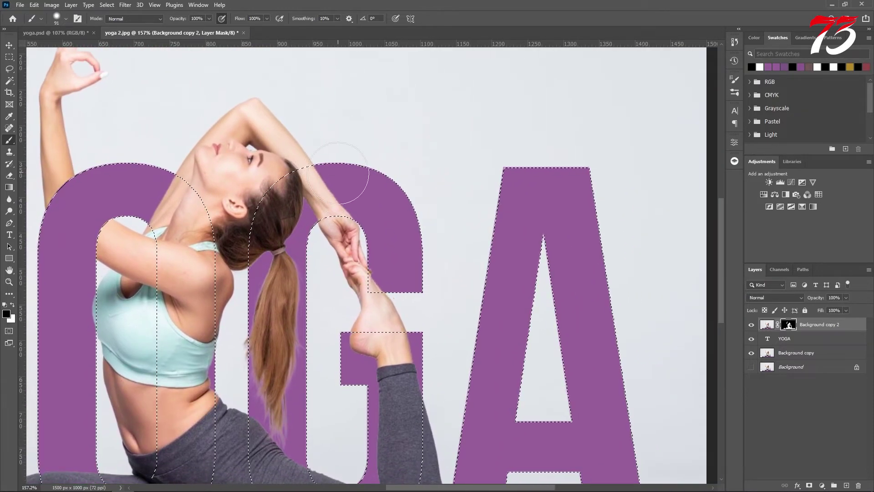
scroll(327, 177, up, 3)
mouse_move(362, 210)
mouse_down()
mouse_move(341, 212)
mouse_move(353, 219)
mouse_move(339, 220)
mouse_move(341, 245)
mouse_move(374, 227)
mouse_move(386, 231)
mouse_move(312, 245)
mouse_move(305, 222)
mouse_move(347, 212)
mouse_move(301, 135)
mouse_move(341, 247)
mouse_up()
scroll(330, 212, up, 4)
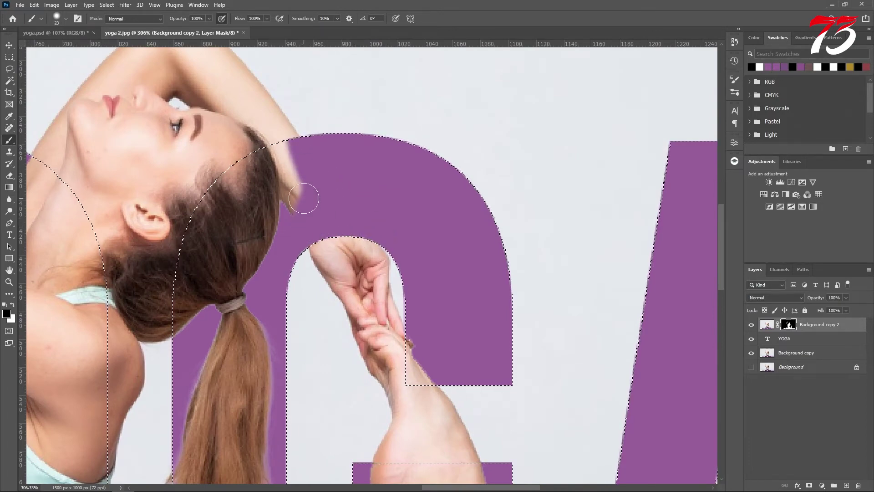
scroll(306, 195, up, 1)
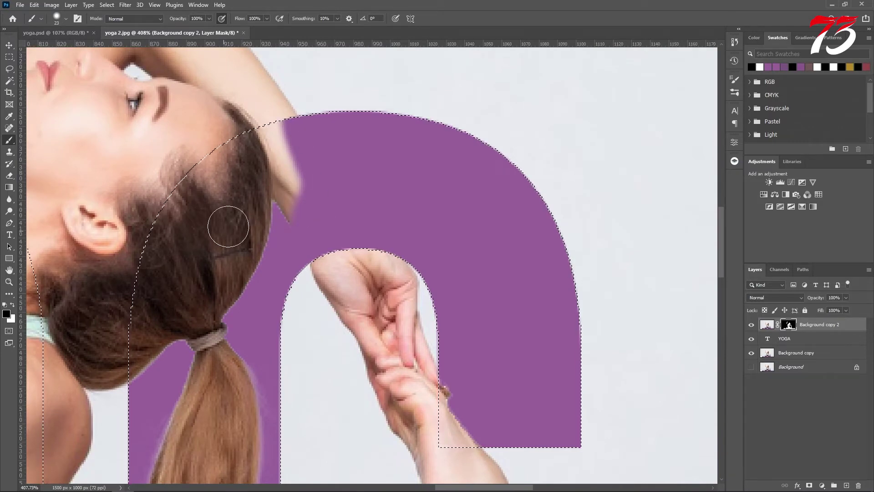
scroll(312, 206, up, 1)
alt+right_click(309, 211)
scroll(303, 209, down, 1)
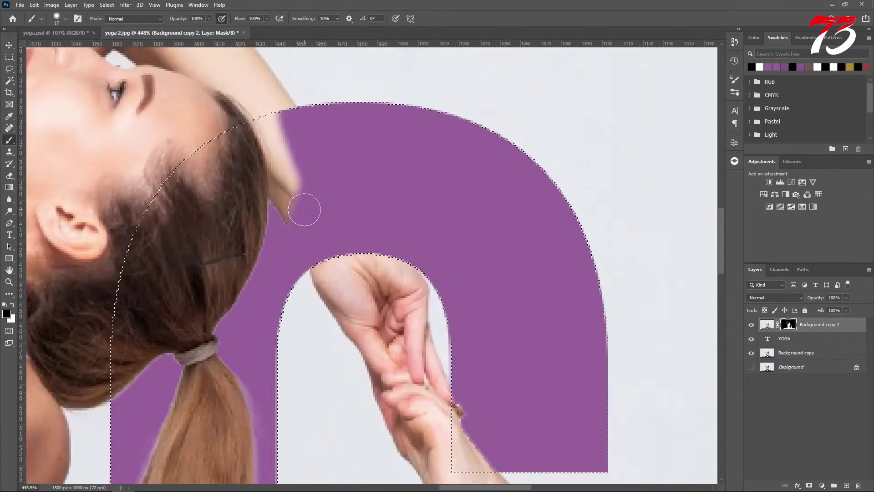
mouse_move(300, 220)
mouse_down()
mouse_move(294, 128)
mouse_move(285, 198)
mouse_move(285, 146)
mouse_move(271, 130)
mouse_move(300, 162)
mouse_move(273, 132)
mouse_up()
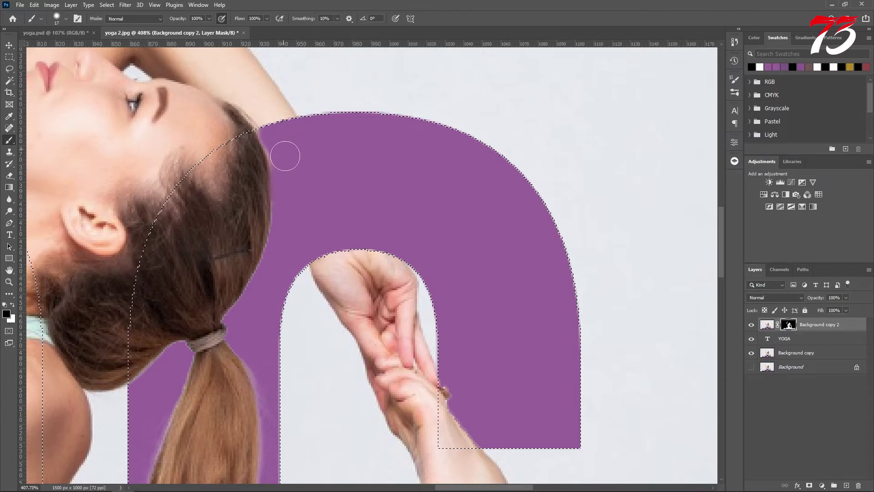
Mask out the parts of the toes and foot that overlap the end of the G's upper stroke
scroll(286, 156, down, 3)
scroll(432, 378, up, 3)
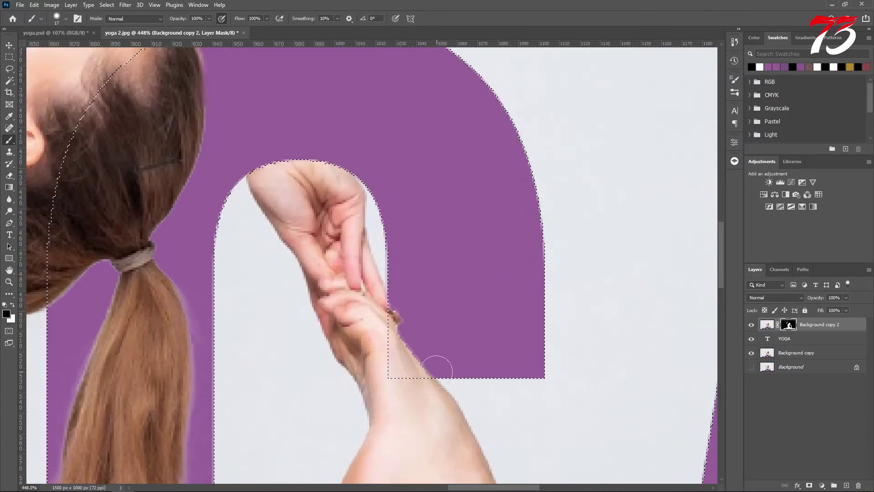
mouse_move(411, 375)
mouse_down()
mouse_move(387, 350)
mouse_move(404, 296)
mouse_up()
scroll(468, 303, down, 10)
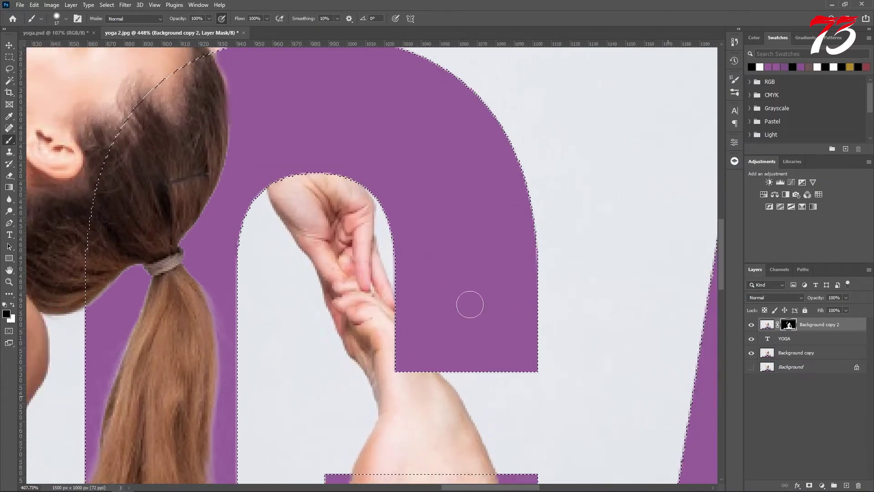
Clear the letter selection and check the ponytail edges against the G
scroll(463, 282, down, 2)
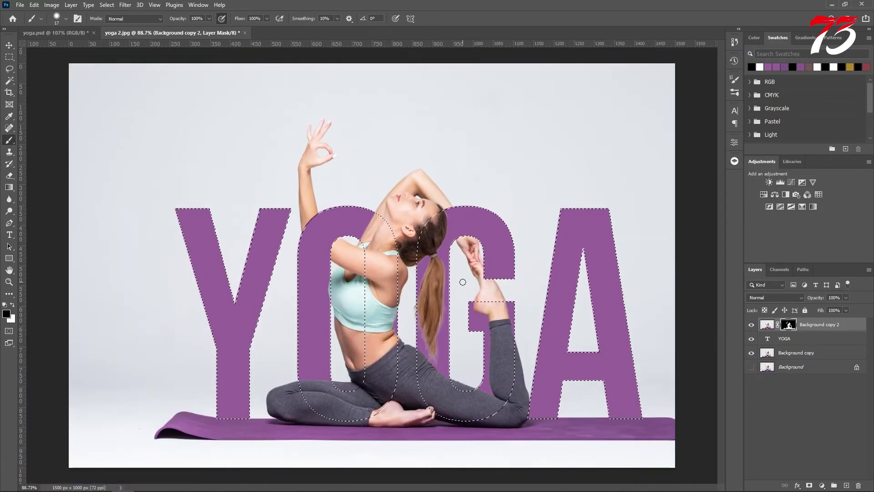
scroll(463, 283, up, 1)
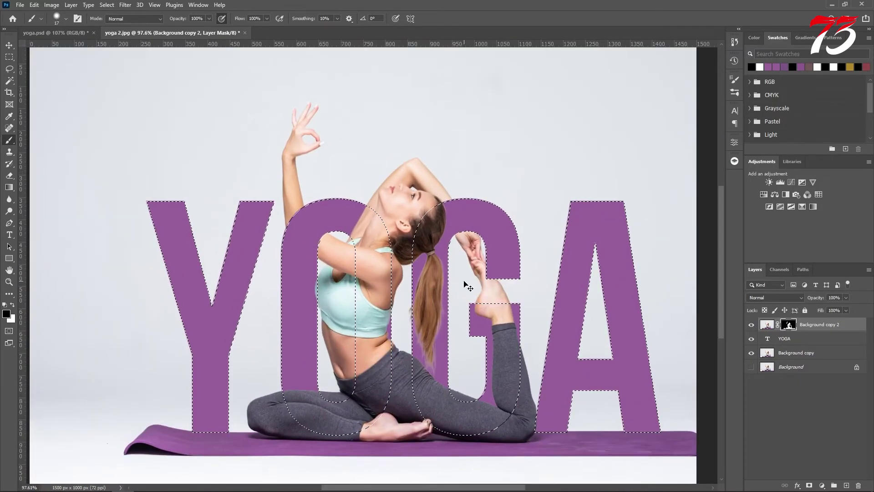
key(ctrl+d)
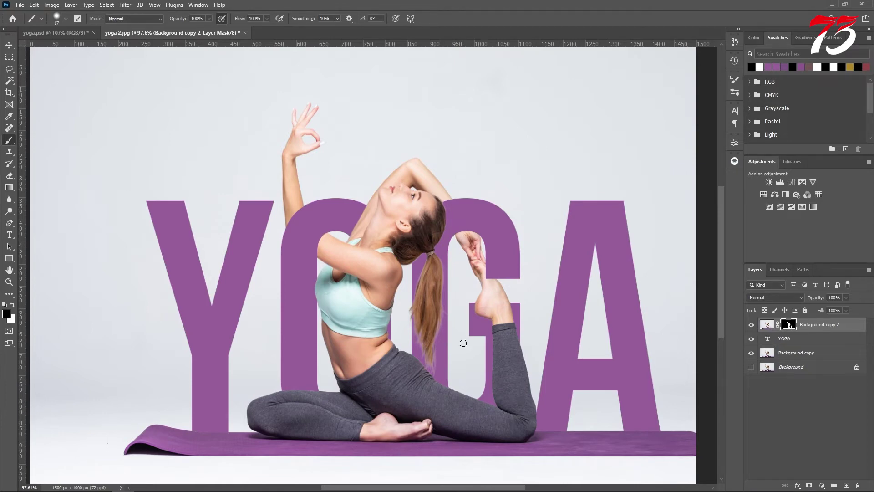
scroll(463, 343, up, 2)
scroll(428, 337, up, 2)
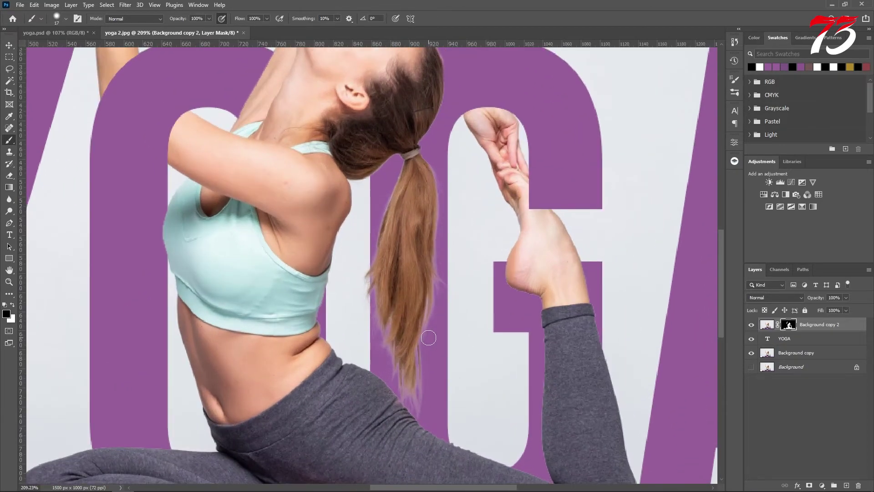
Add an empty layer above Background copy 2 and clip it to that layer with a clipping mask
scroll(428, 338, down, 2)
scroll(428, 337, down, 2)
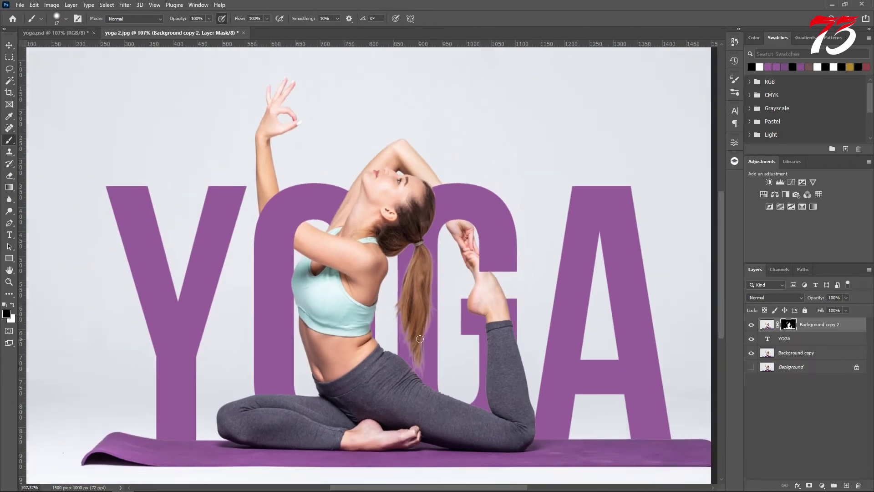
click(832, 329)
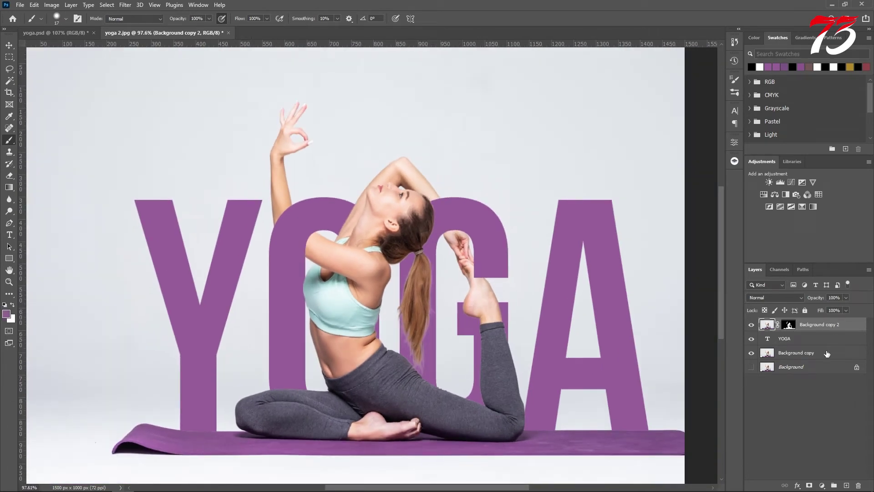
click(846, 485)
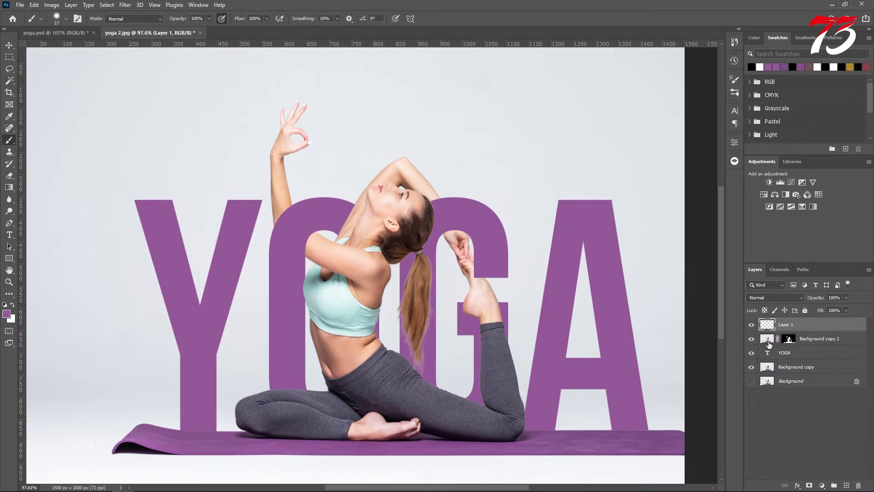
right_click(833, 331)
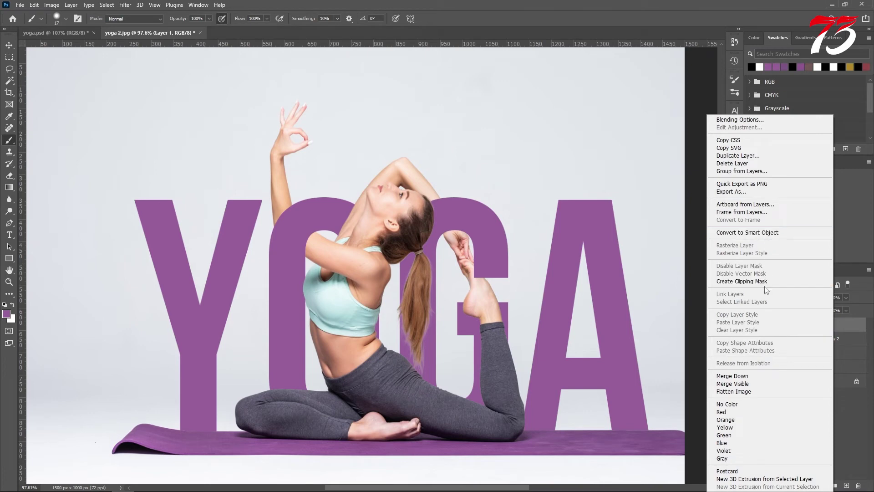
click(754, 280)
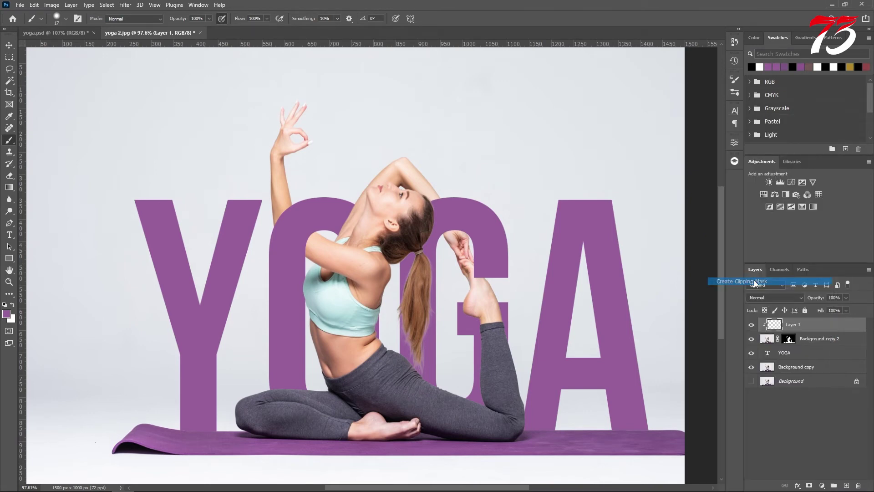
Use the Clone Stamp with a 13 px brush to cover the pale fringe on the ponytail's upper left edge with sampled hair
scroll(372, 312, up, 5)
scroll(372, 312, up, 2)
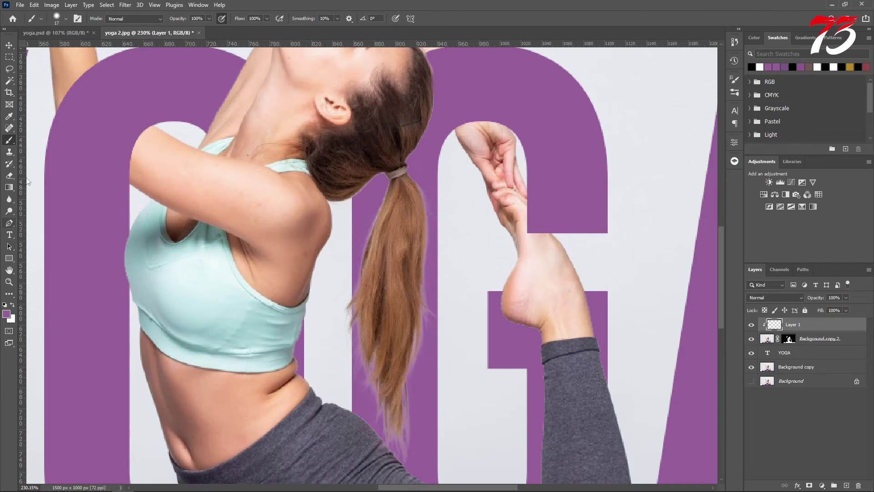
key(s)
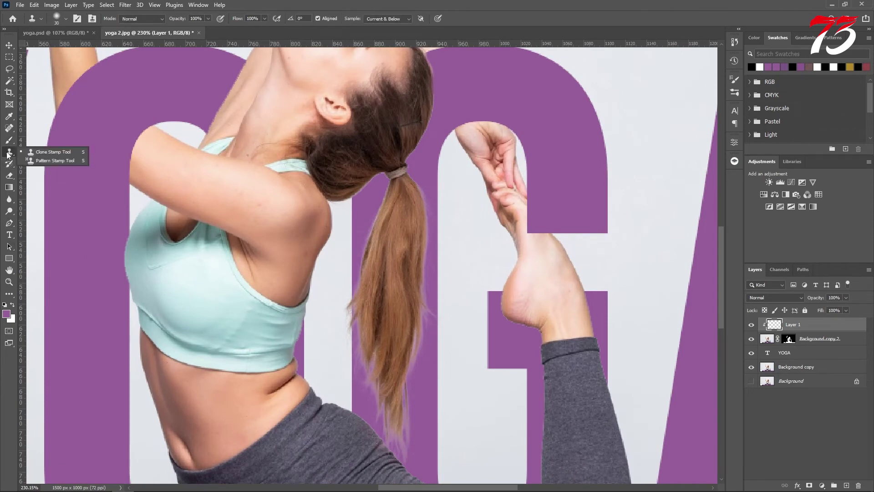
scroll(361, 229, up, 1)
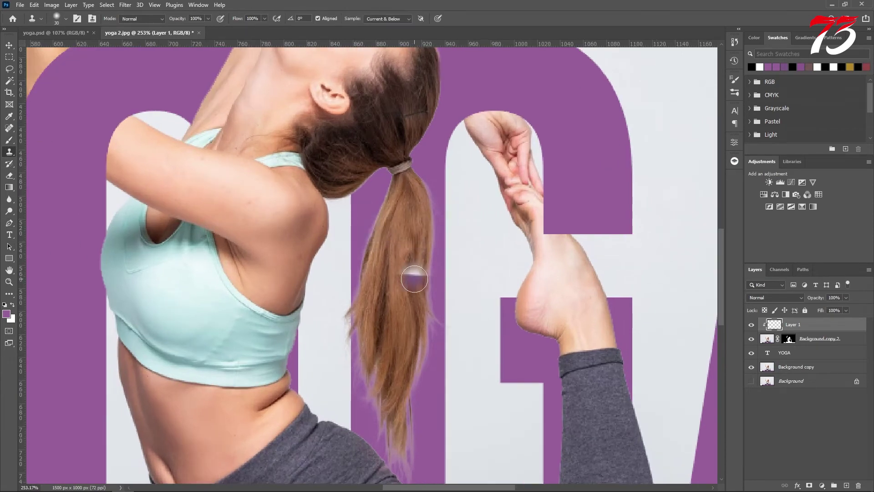
drag(399, 256, 391, 256)
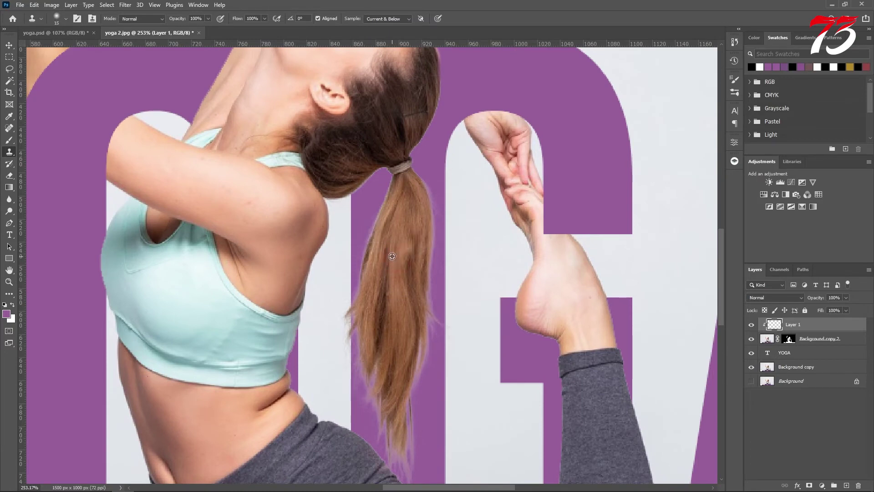
scroll(396, 245, up, 4)
alt+right_click(394, 228)
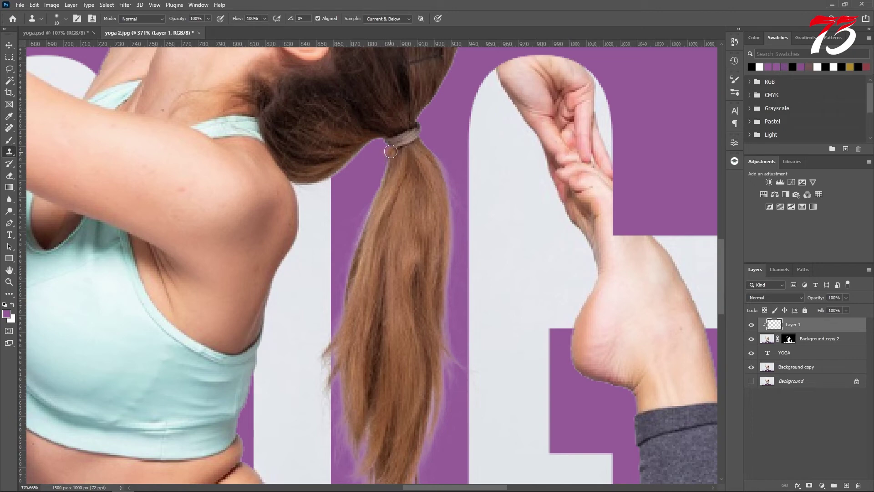
alt+right_click(400, 199)
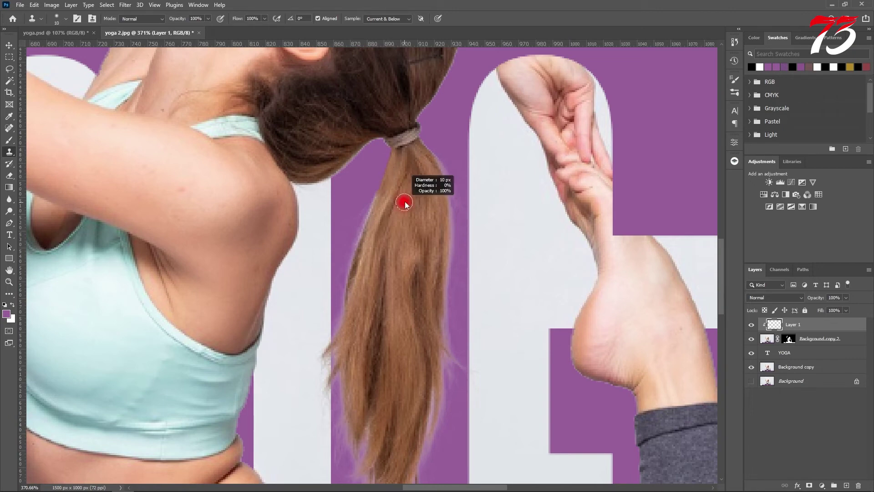
alt+right_click(417, 212)
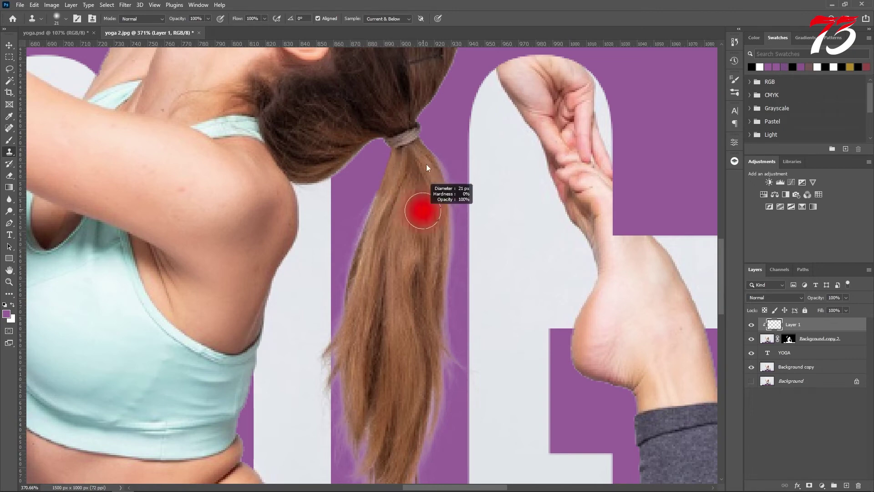
alt+right_click(400, 209)
alt+right_click(401, 210)
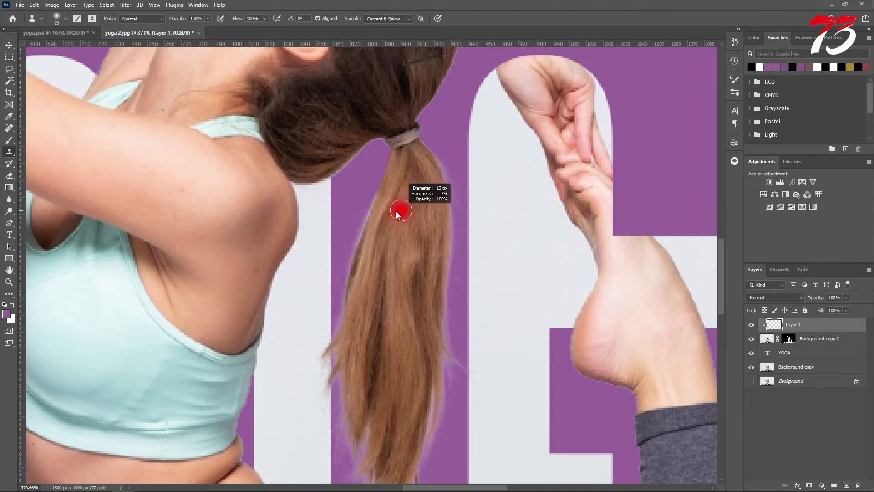
mouse_move(368, 206)
mouse_down()
mouse_move(374, 187)
mouse_move(337, 296)
mouse_up()
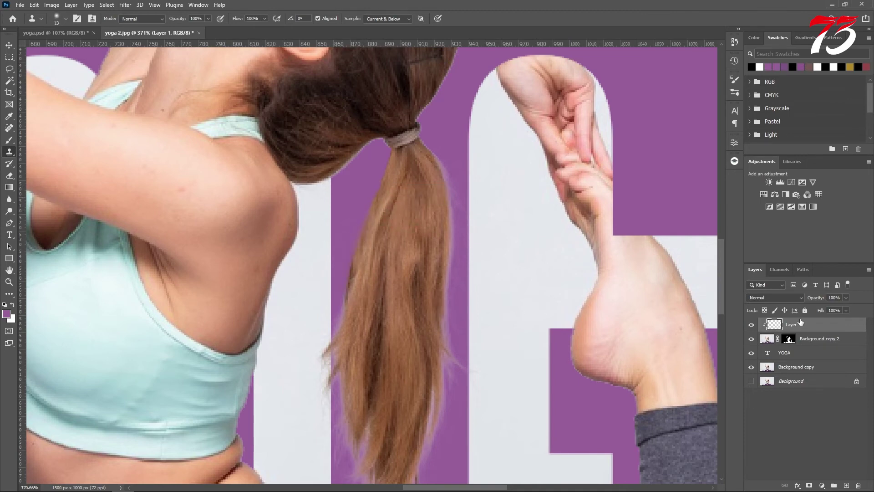
Release Layer 1's clipping mask to inspect the cloned hair, and clip it to Background copy 2 again
scroll(401, 264, down, 2)
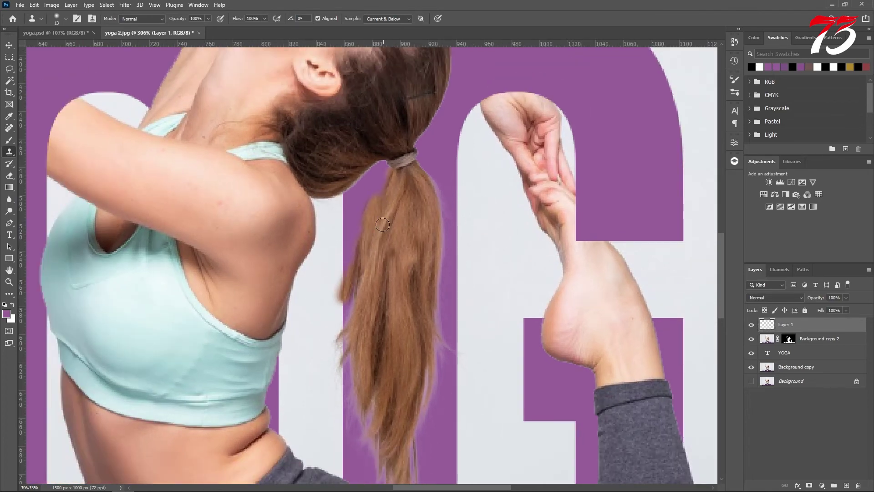
key(ctrl+z)
key(ctrl+z)
alt+click(768, 331)
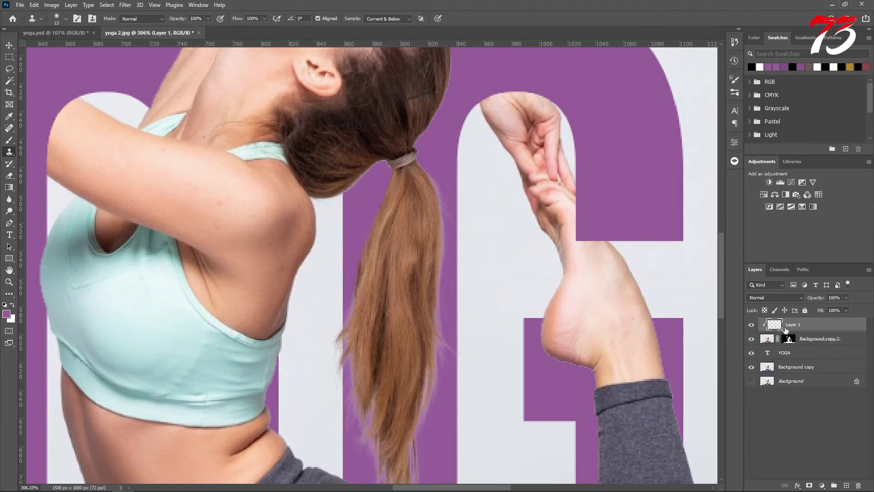
Clone sampled hair along the middle of the ponytail's left edge to cover the remaining pale fringe
scroll(375, 297, up, 1)
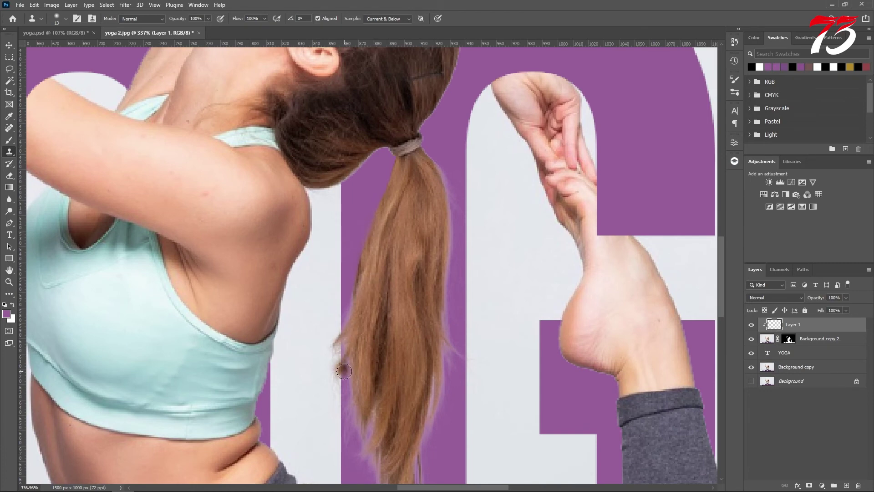
scroll(392, 253, down, 2)
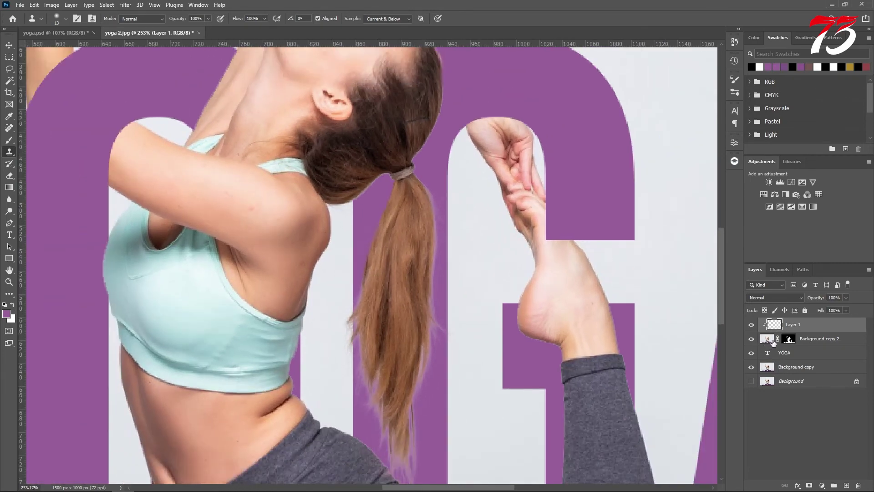
scroll(390, 258, up, 2)
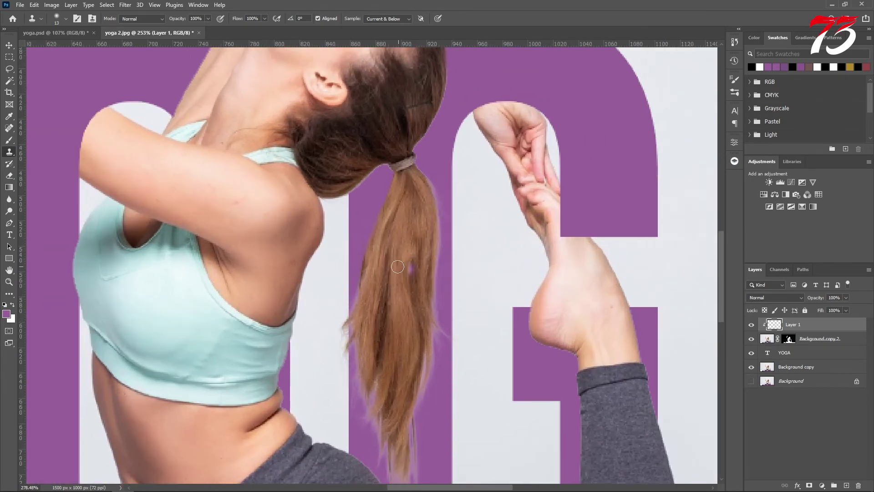
alt+right_click(384, 252)
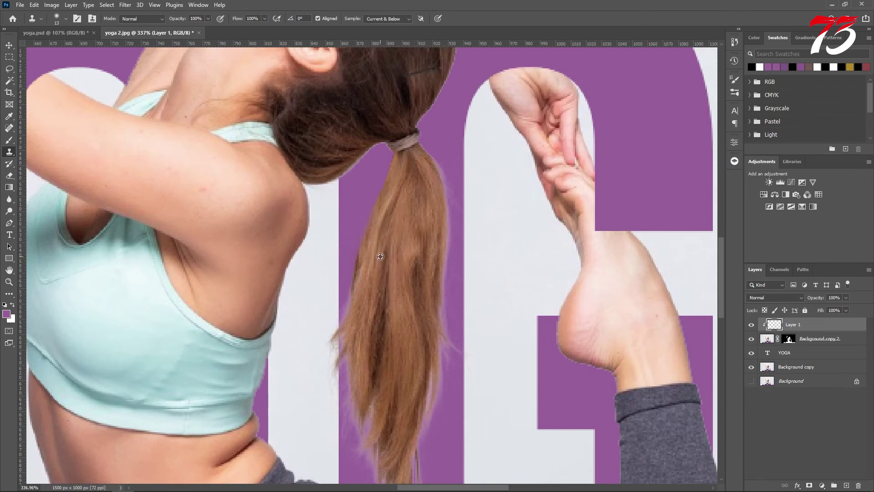
mouse_move(352, 287)
mouse_down()
mouse_move(342, 325)
mouse_move(358, 330)
mouse_up()
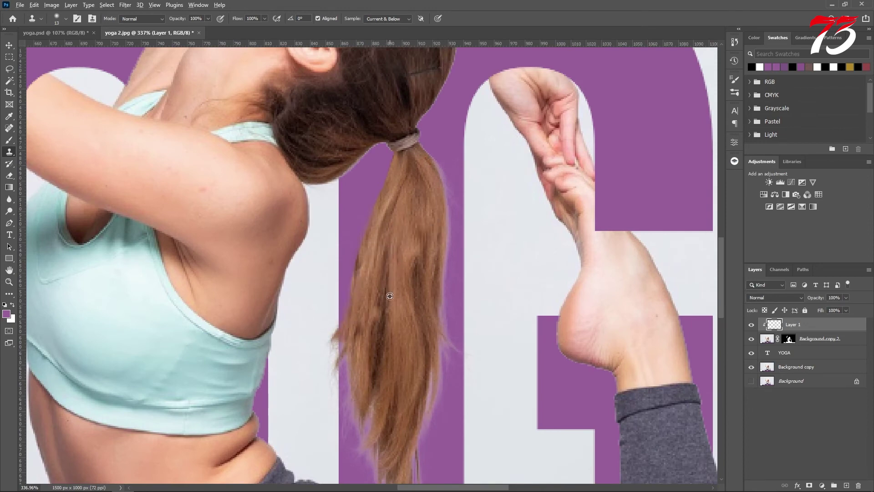
alt+click(389, 297)
drag(359, 264, 354, 279)
alt+click(374, 242)
drag(349, 276, 348, 301)
alt+click(364, 324)
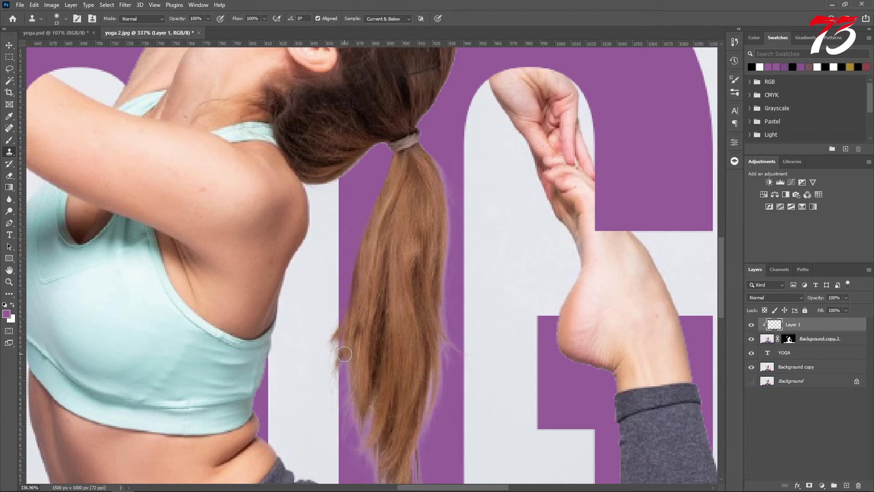
Clone hair over the loose strands on the ponytail's lower left edge
drag(343, 353, 348, 399)
drag(385, 283, 329, 287)
mouse_move(372, 157)
mouse_down()
mouse_move(392, 216)
mouse_move(393, 288)
mouse_move(375, 334)
mouse_move(388, 373)
mouse_move(377, 404)
mouse_up()
alt+click(378, 333)
drag(369, 327, 381, 224)
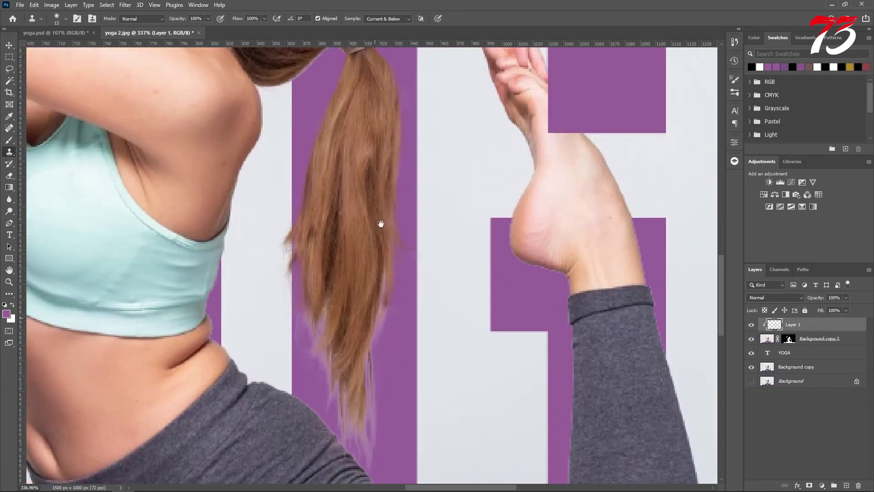
Clone sampled hair over the pale fringe on the ponytail's lower right edge and tips, and check the whole composition
alt+click(353, 181)
drag(397, 313, 377, 357)
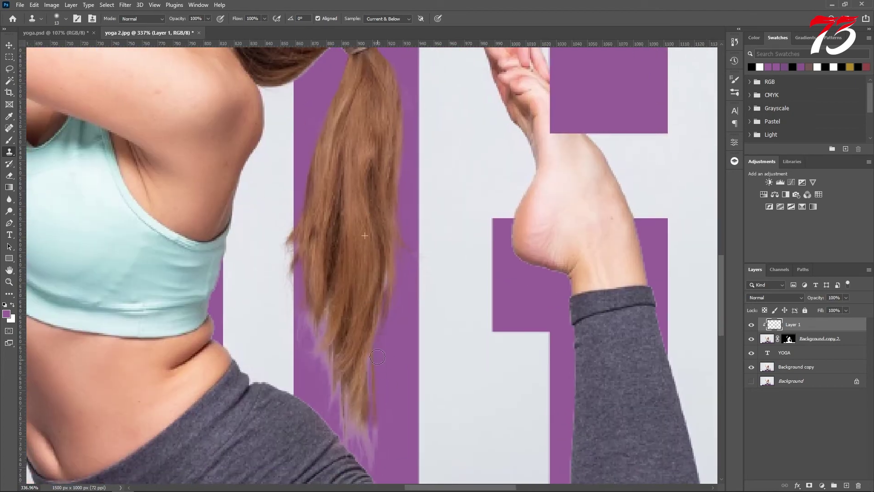
alt+click(369, 303)
mouse_move(367, 435)
mouse_down()
mouse_move(369, 453)
mouse_move(349, 410)
mouse_move(345, 360)
mouse_up()
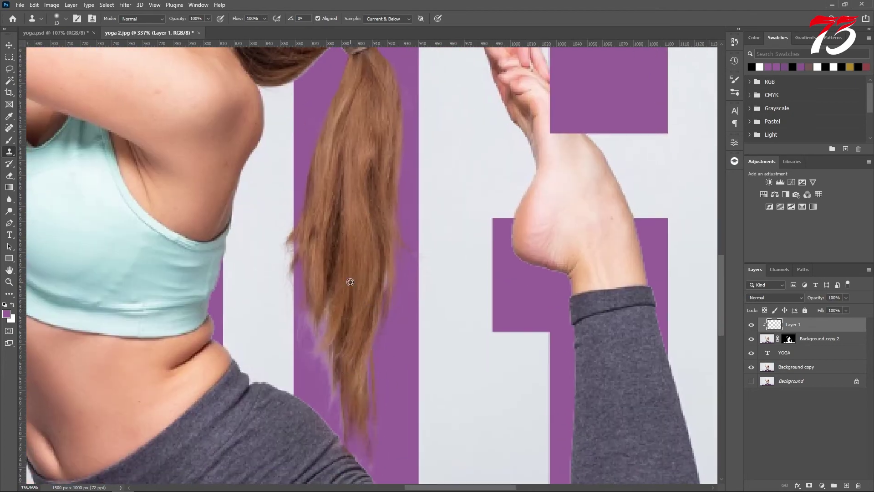
alt+click(350, 281)
mouse_move(334, 392)
mouse_down()
mouse_move(337, 429)
mouse_move(325, 323)
mouse_move(306, 336)
mouse_move(313, 359)
mouse_up()
scroll(370, 271, down, 5)
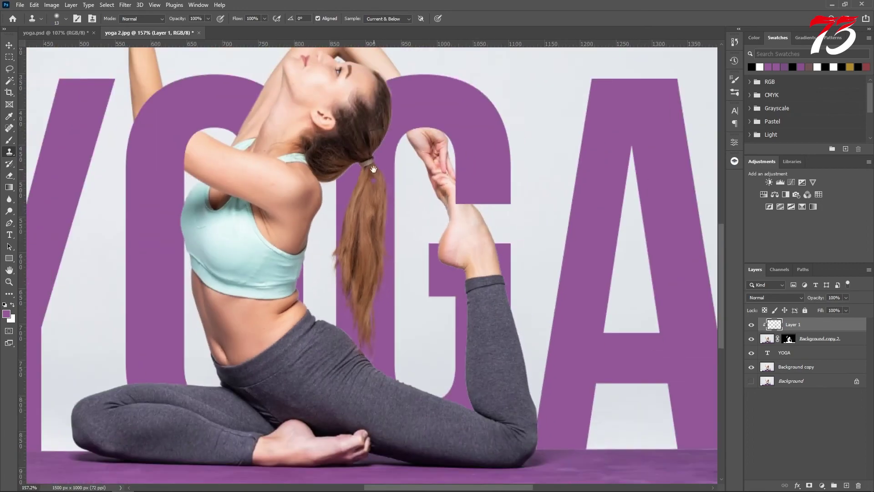
scroll(375, 189, up, 2)
scroll(376, 189, up, 4)
mouse_move(392, 105)
mouse_down()
mouse_move(395, 198)
mouse_move(371, 238)
mouse_move(315, 272)
mouse_up()
key(ctrl+0)
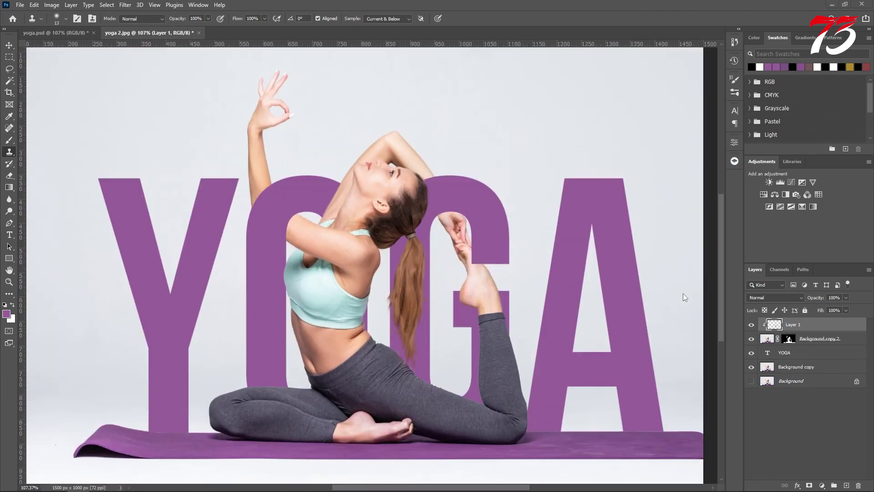